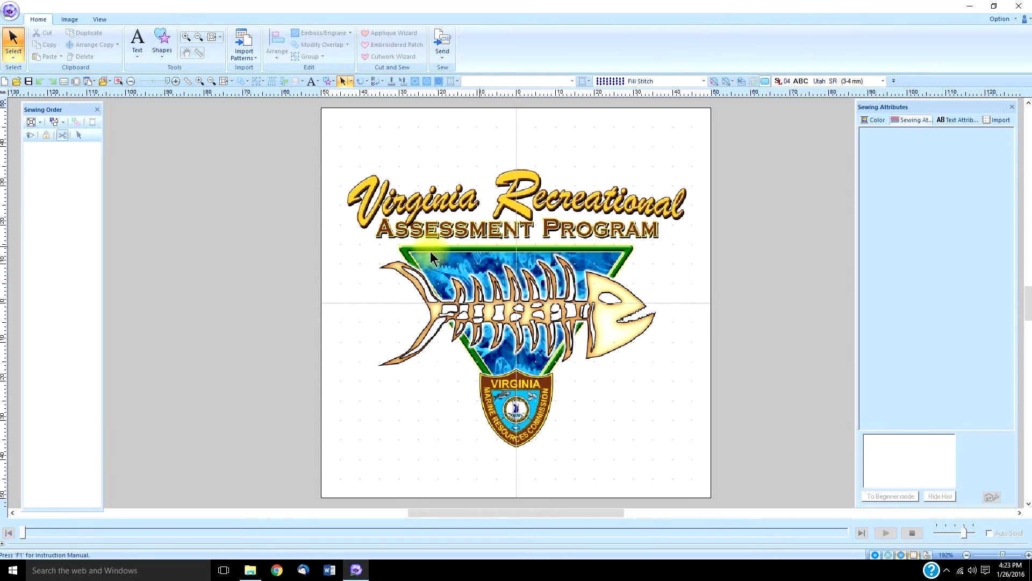
Review the available regular text fonts and their minimum sizes
click(138, 47)
click(138, 86)
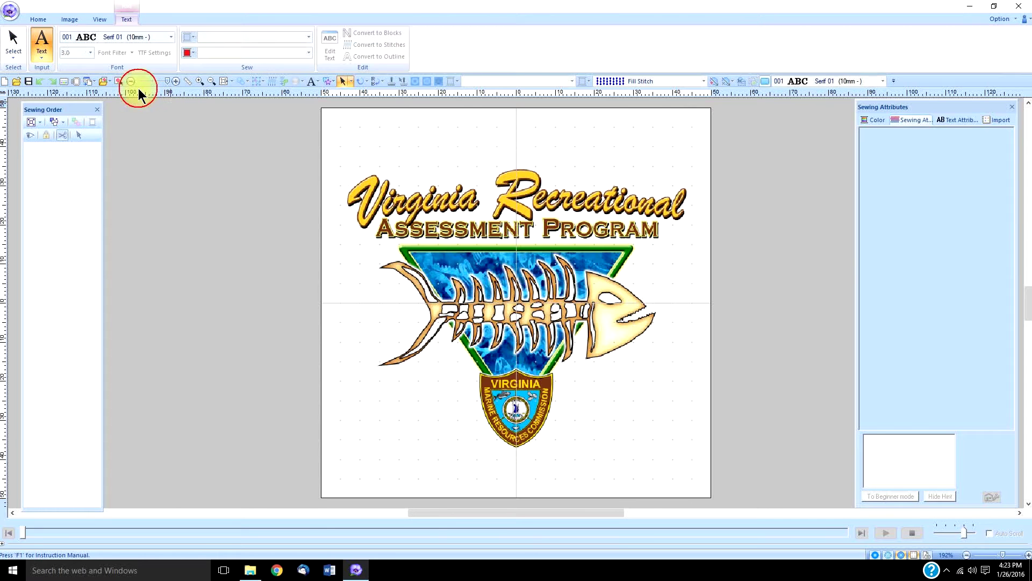
click(172, 37)
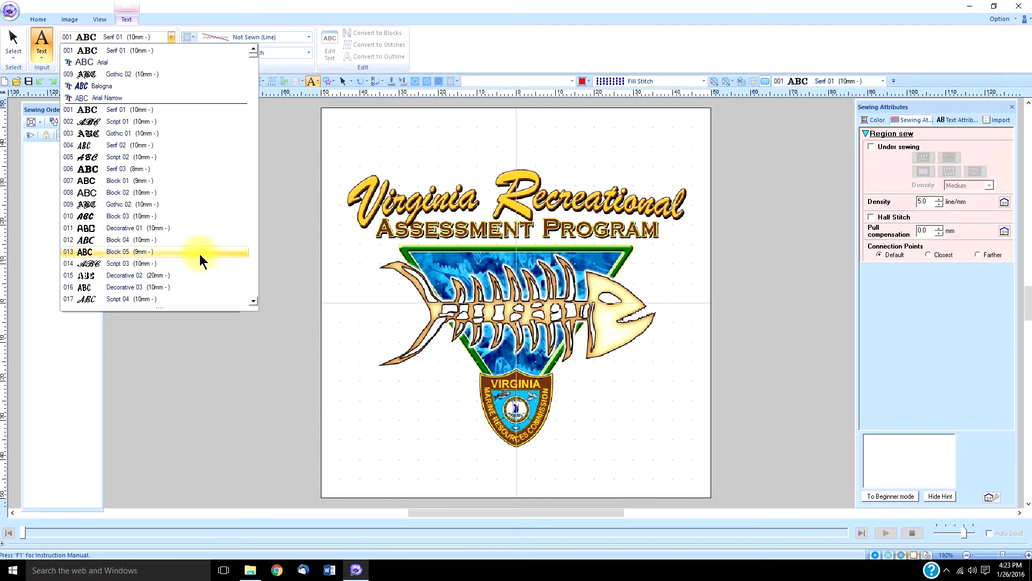
click(305, 260)
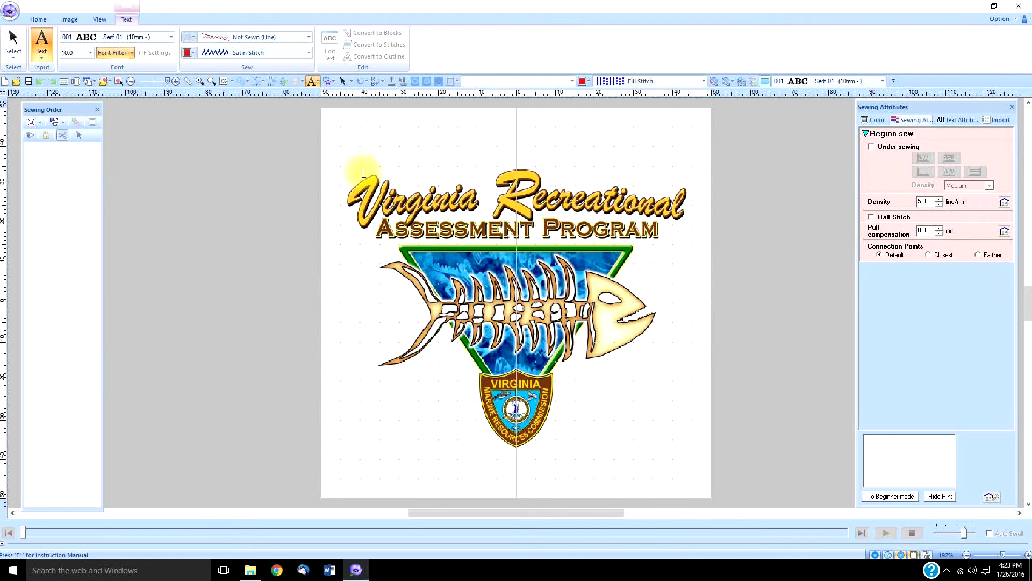
click(38, 19)
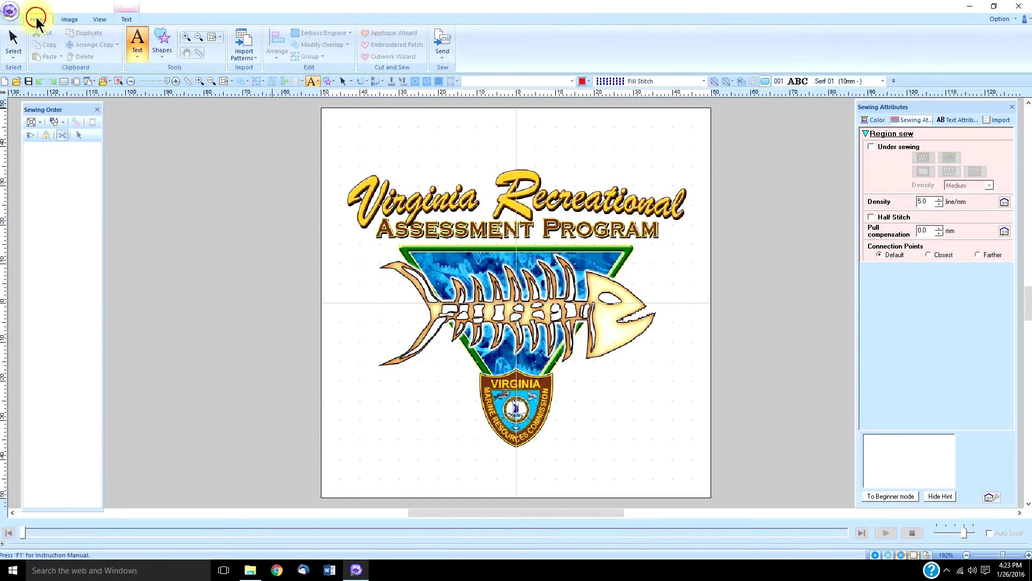
Measure the heights of the letters E and A in the word "Assessment" on the logo image
click(198, 53)
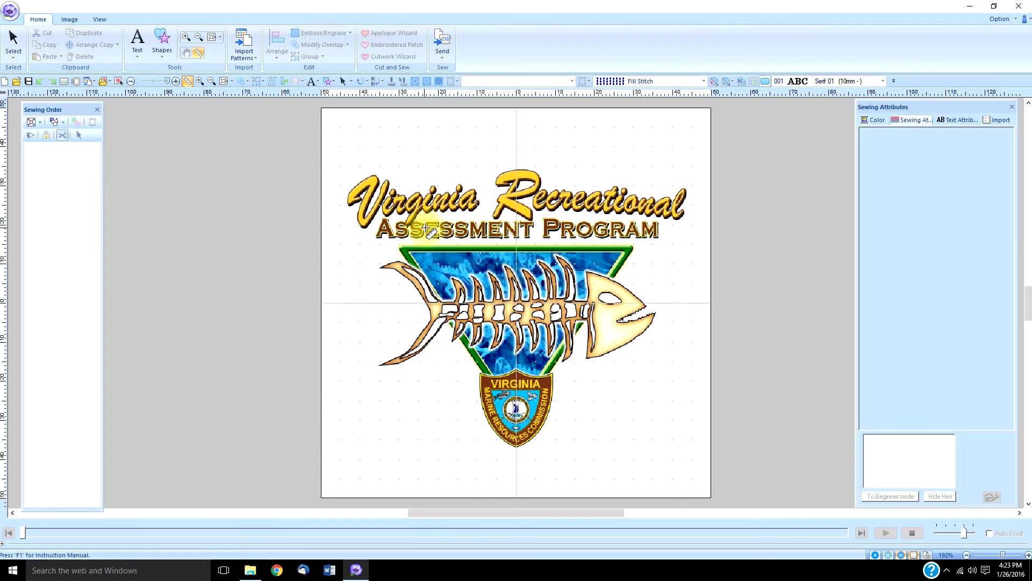
drag(433, 222, 435, 236)
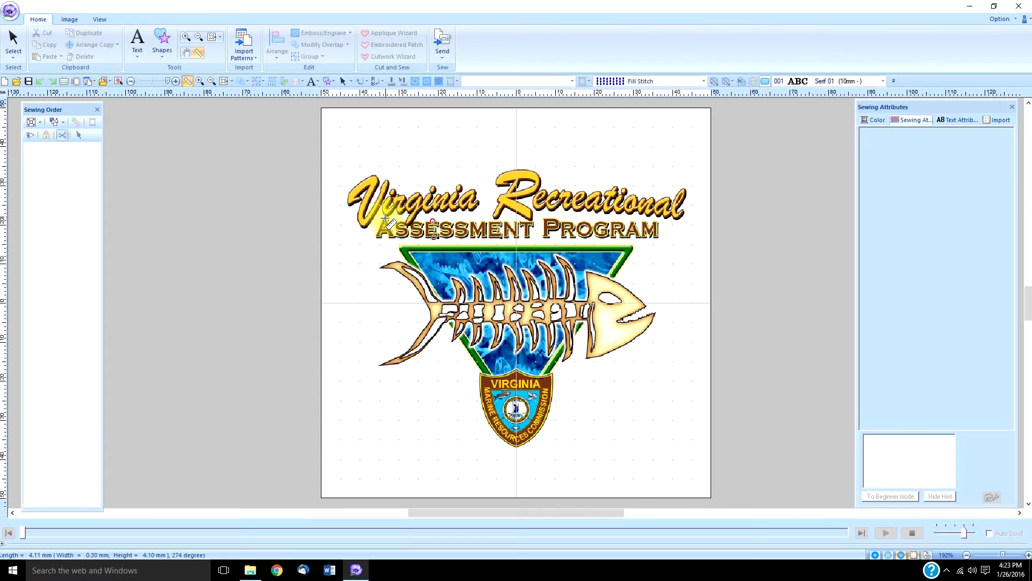
drag(385, 218, 386, 234)
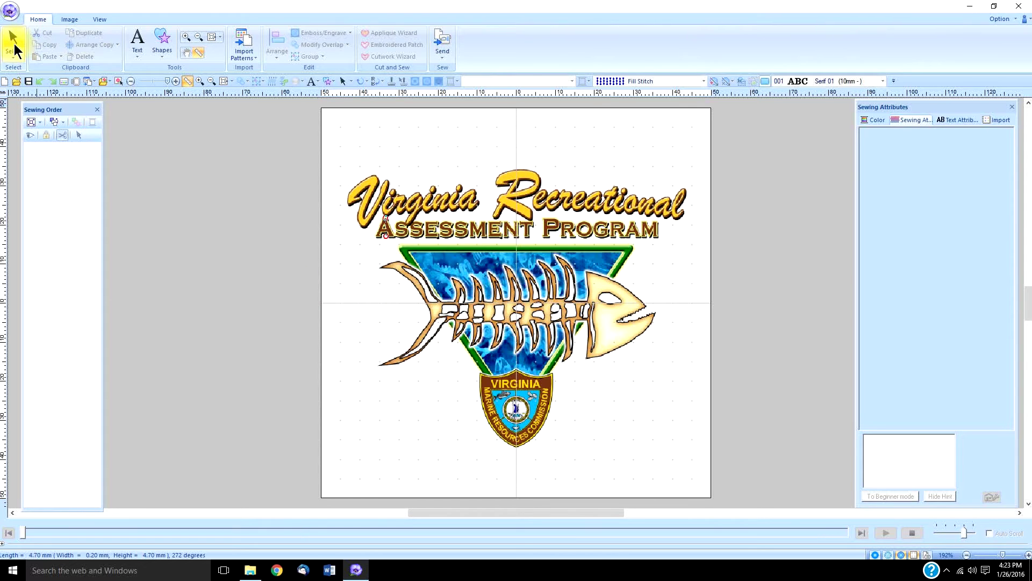
Review the small text fonts and the letter sizes they support
click(137, 53)
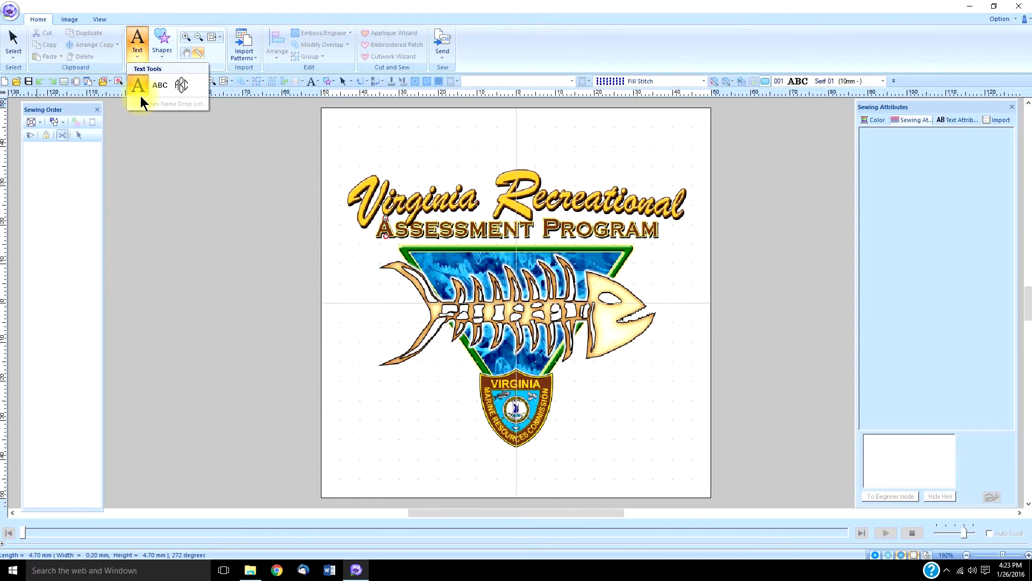
click(157, 86)
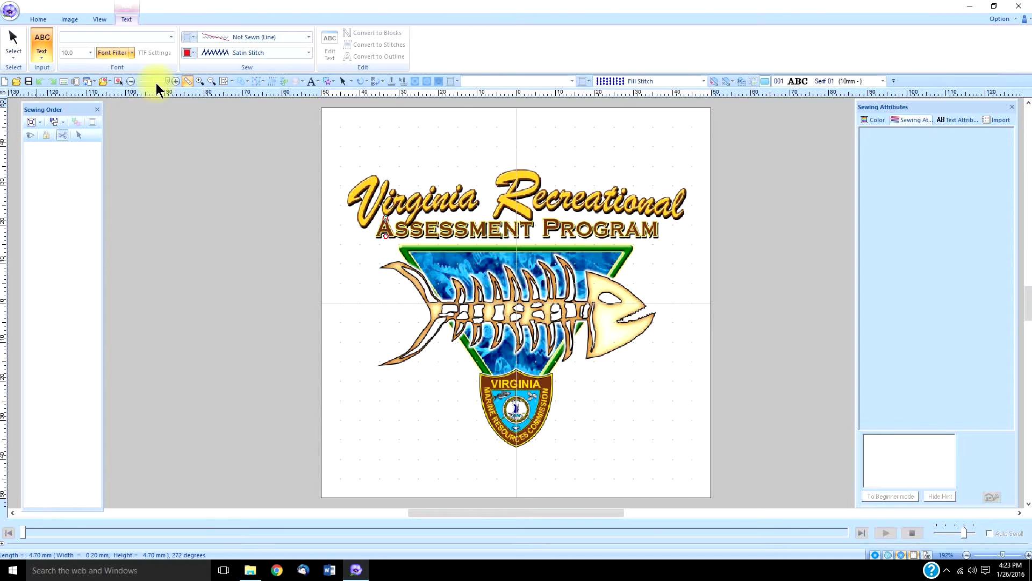
click(170, 36)
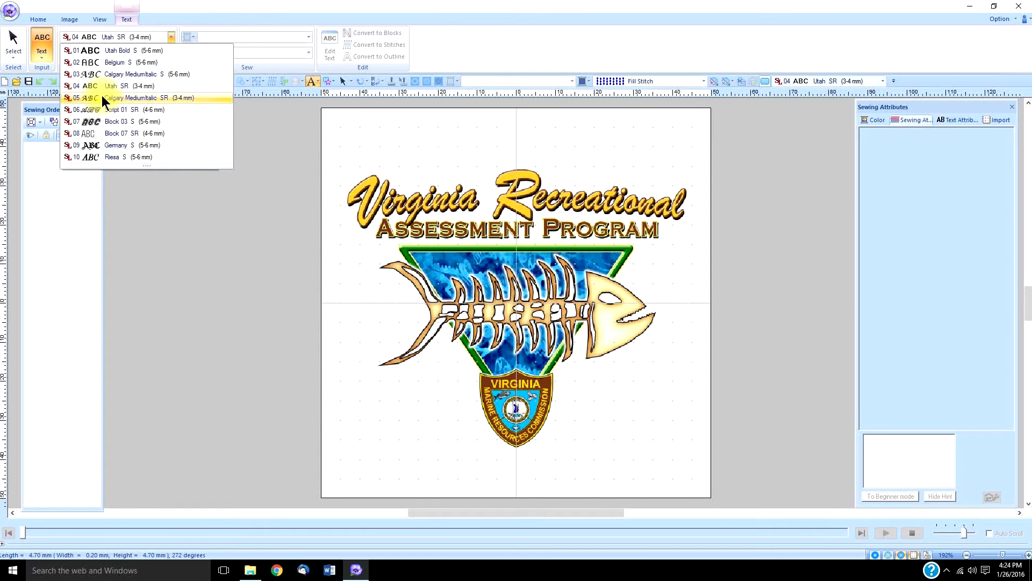
click(257, 168)
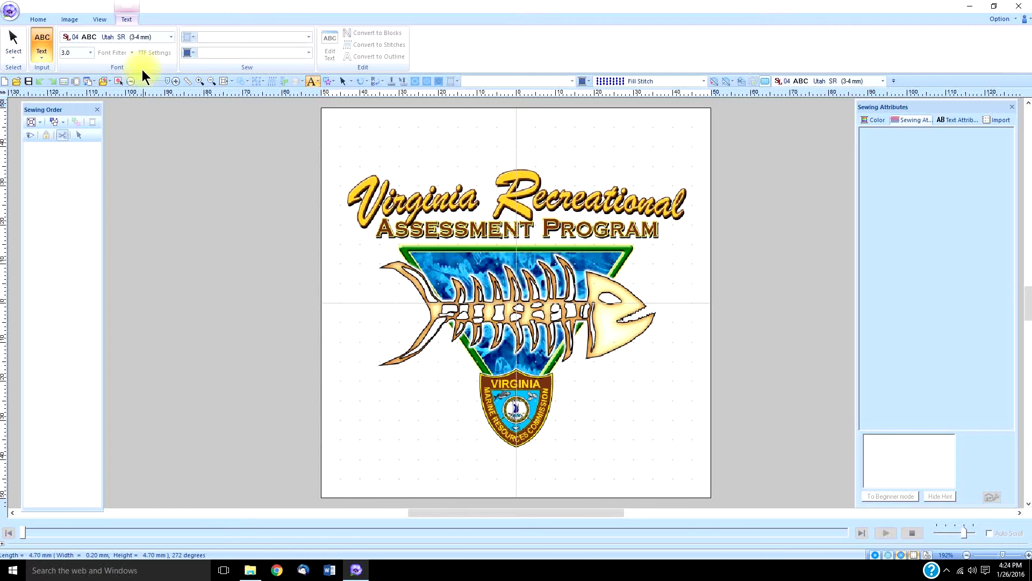
Add the regular text "ASSESSMENT" in the Serif 01 font at size 10.0 above the logo
click(33, 51)
click(47, 85)
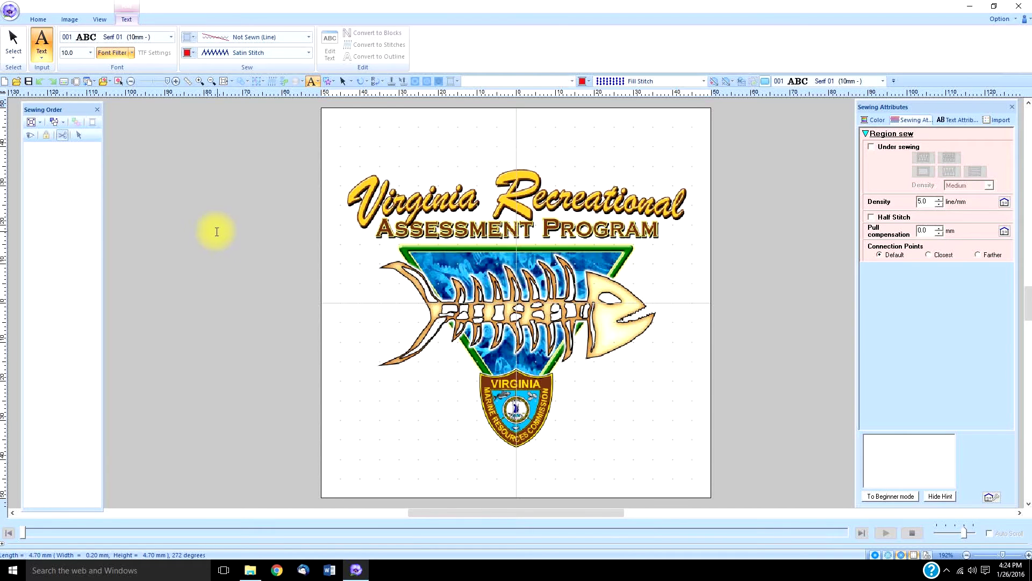
click(168, 36)
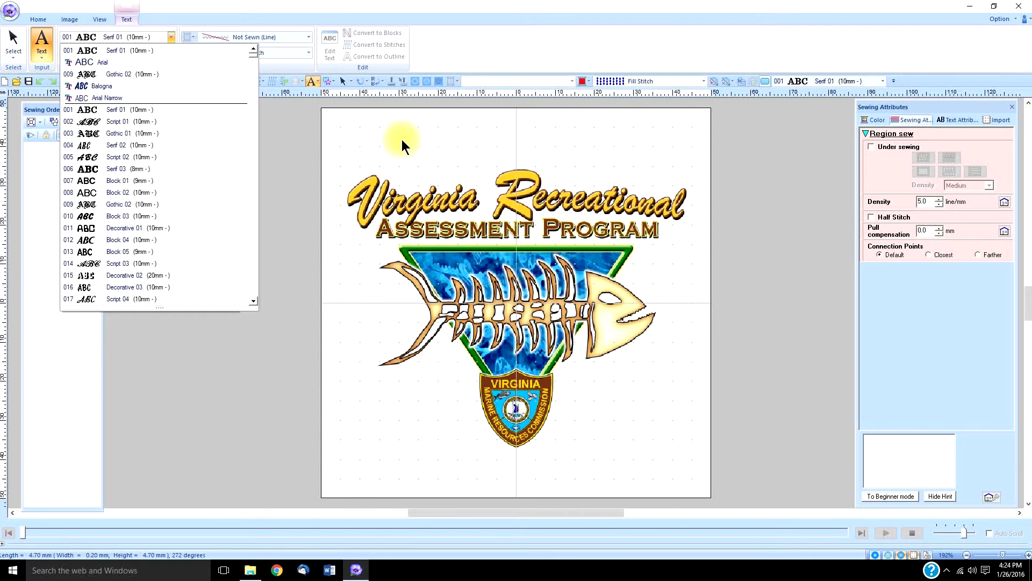
click(134, 47)
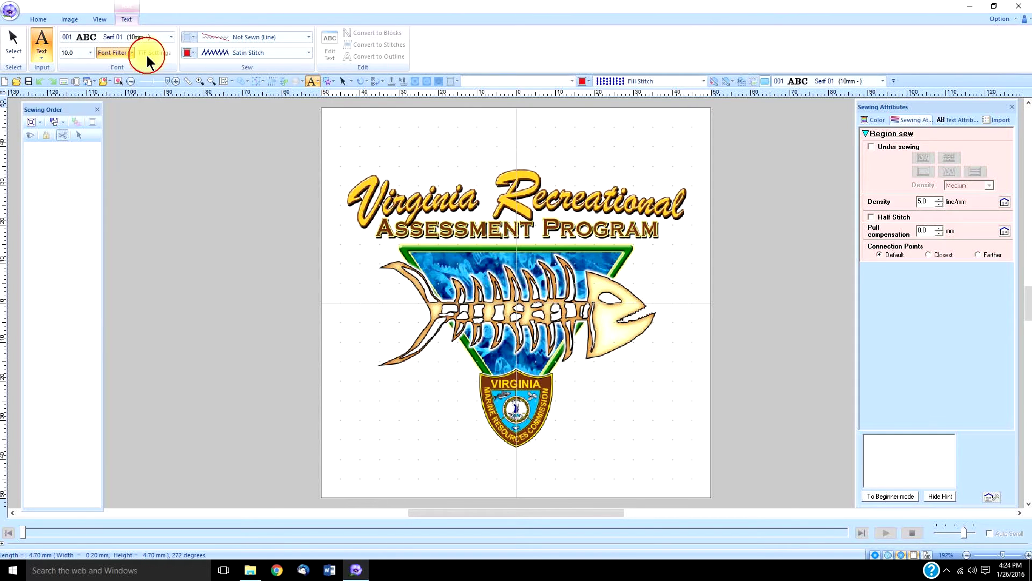
click(412, 130)
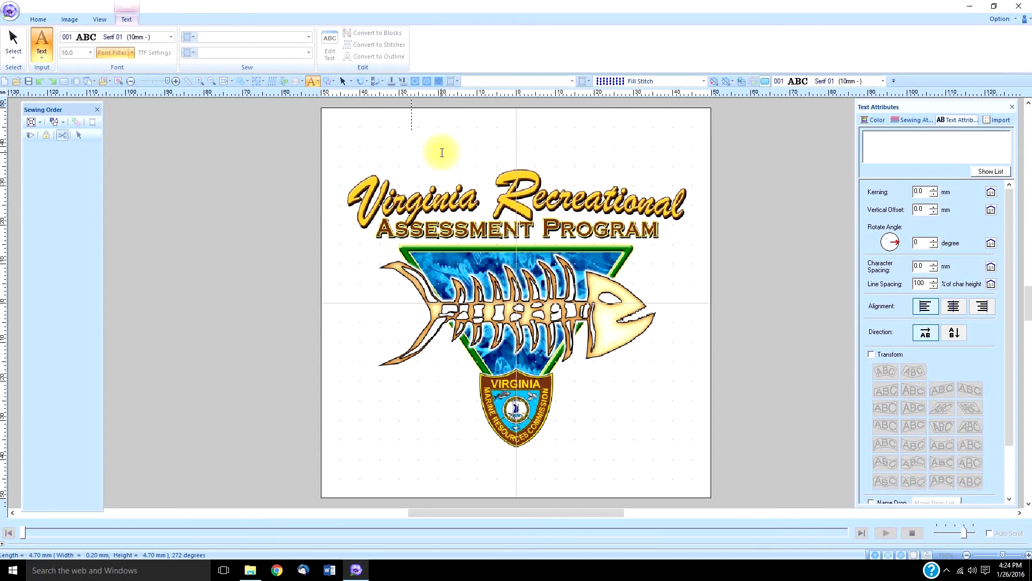
text(ASS)
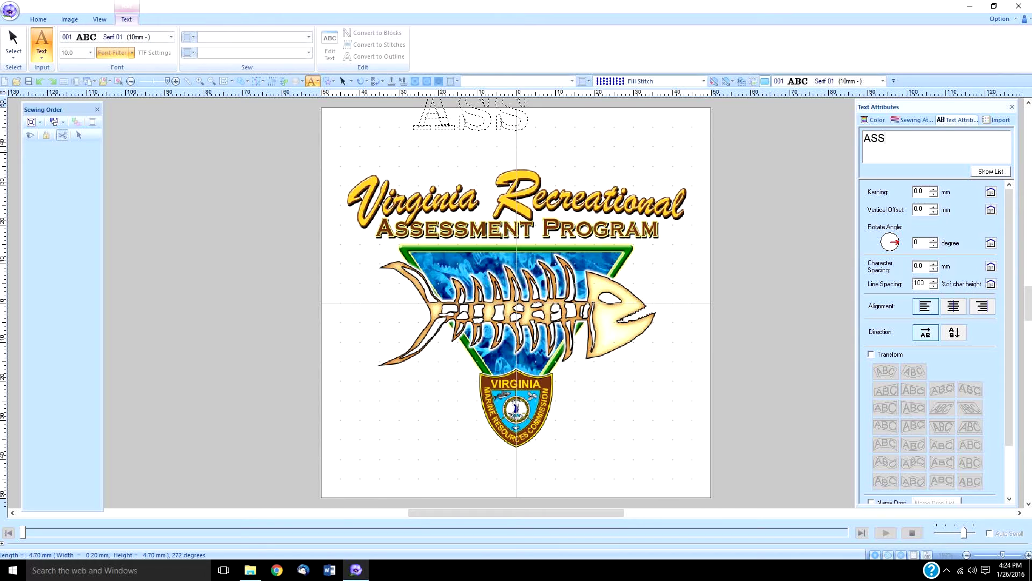
text(ESSMENT)
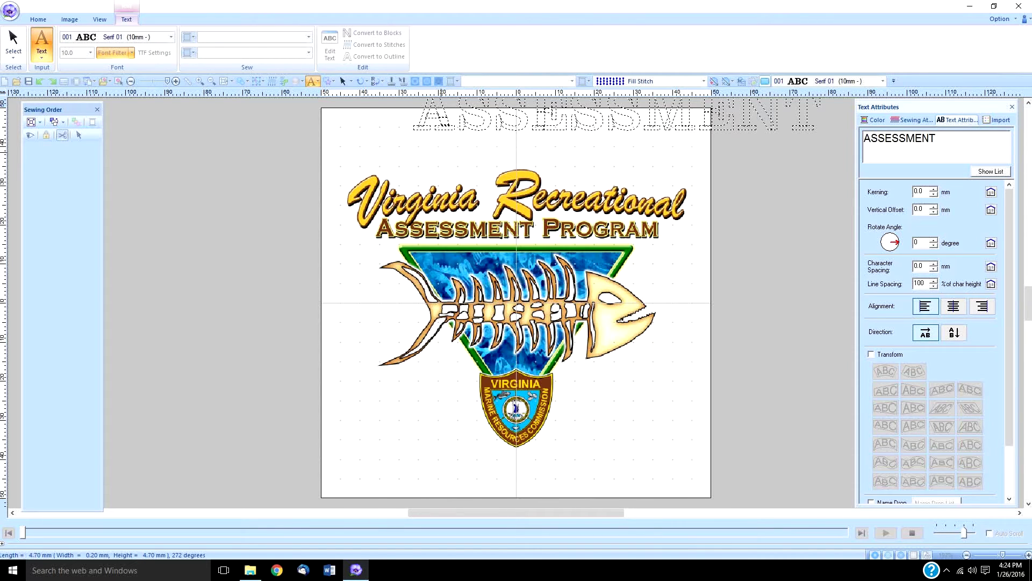
key(Return)
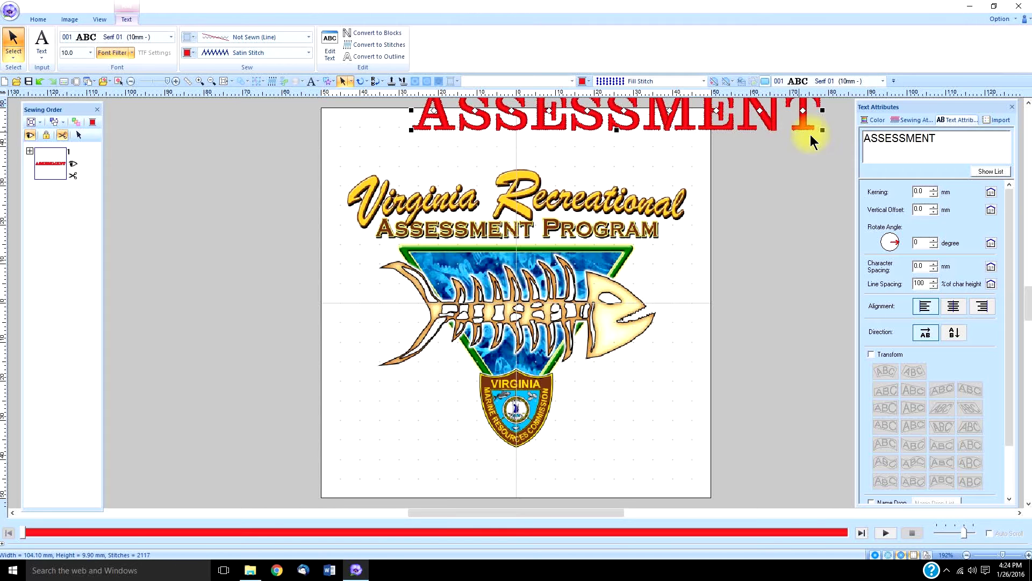
Shrink the ASSESSMENT text to about 42 mm wide and 4 mm high to match the logo's word, and place it above the logo
drag(783, 120, 774, 204)
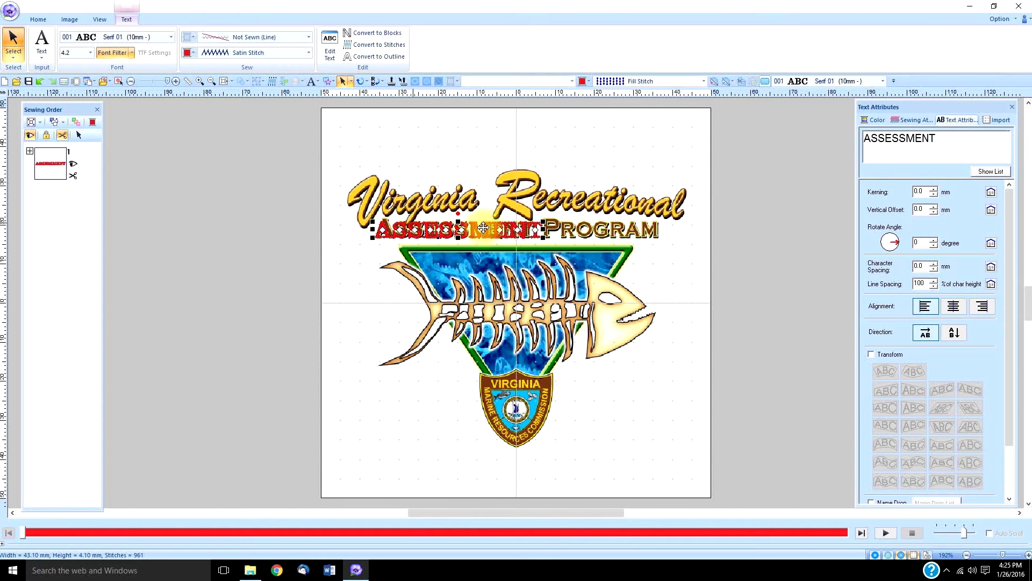
drag(543, 221, 541, 221)
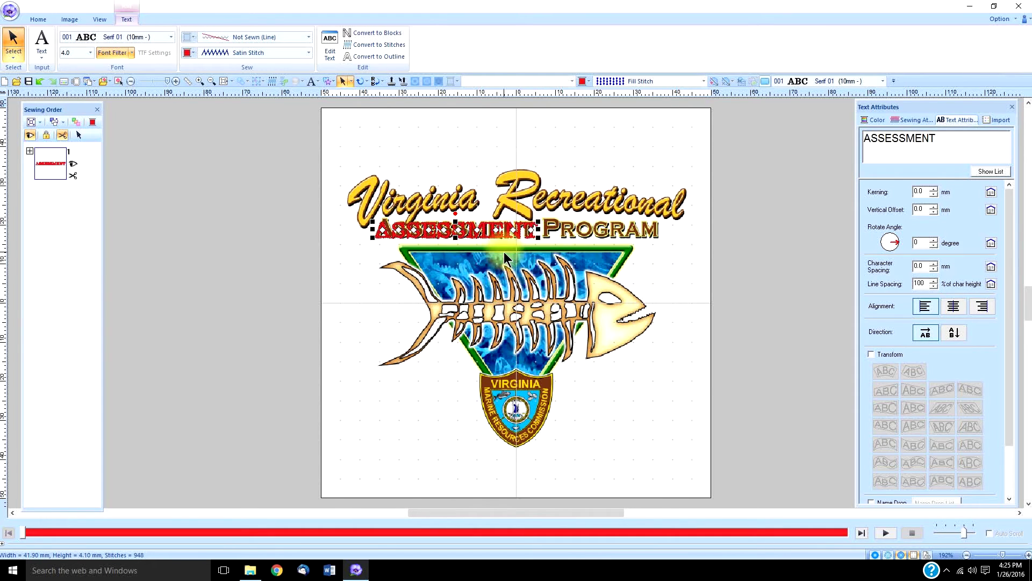
drag(493, 234, 492, 149)
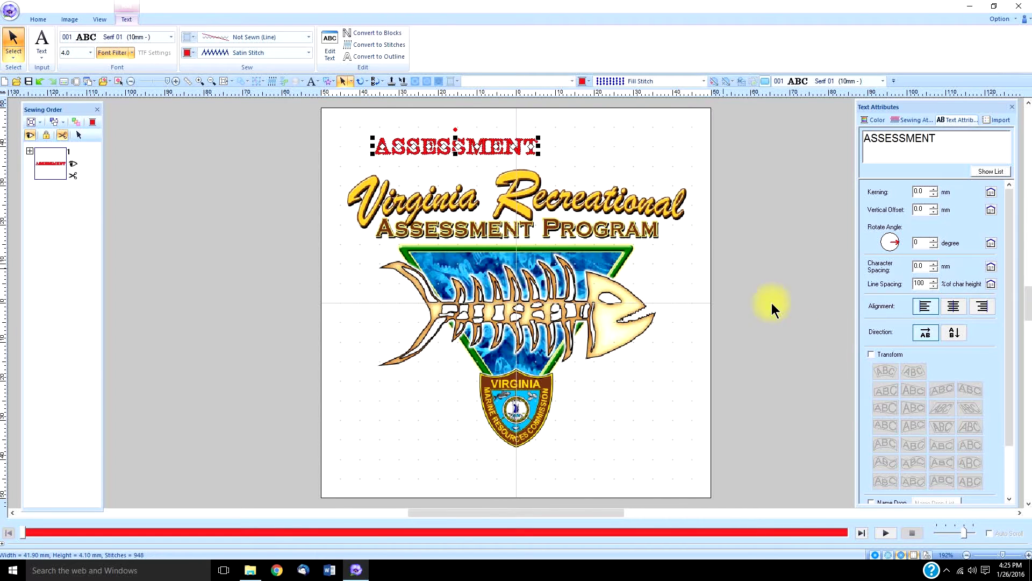
Display the design as stitches and examine the stitching of the ASSESSMENT letters up close
click(887, 554)
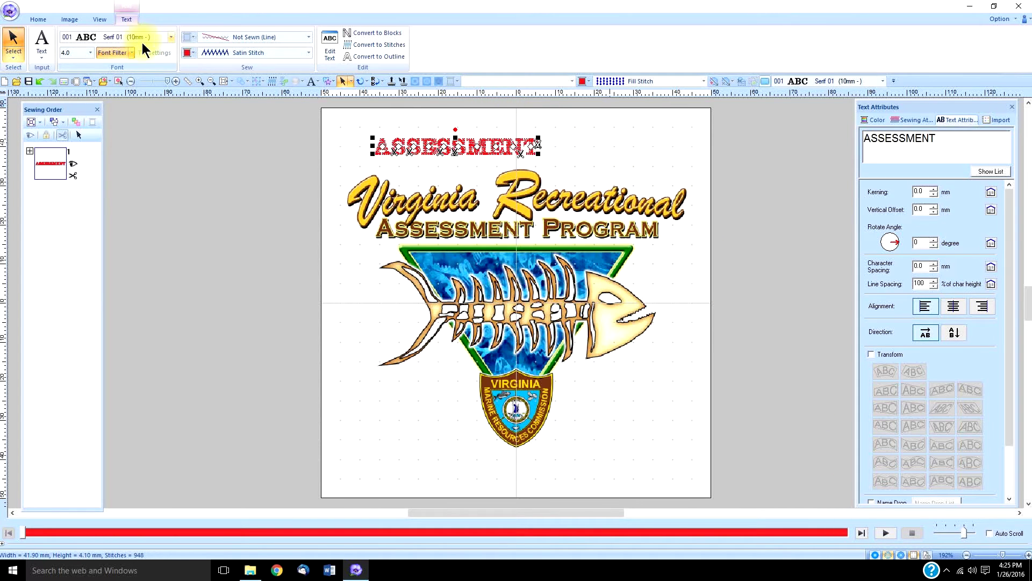
click(317, 143)
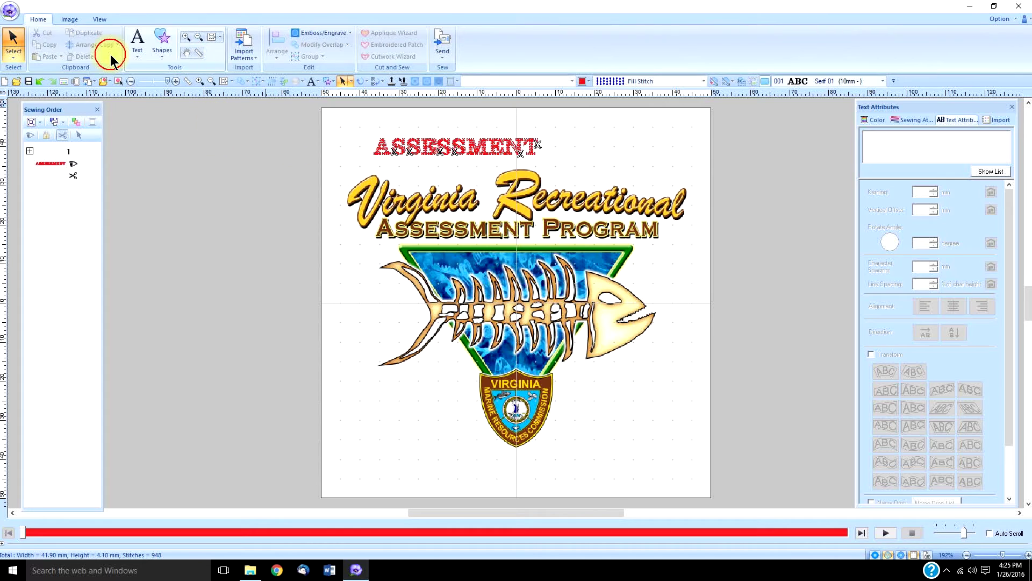
click(185, 38)
drag(364, 126, 423, 163)
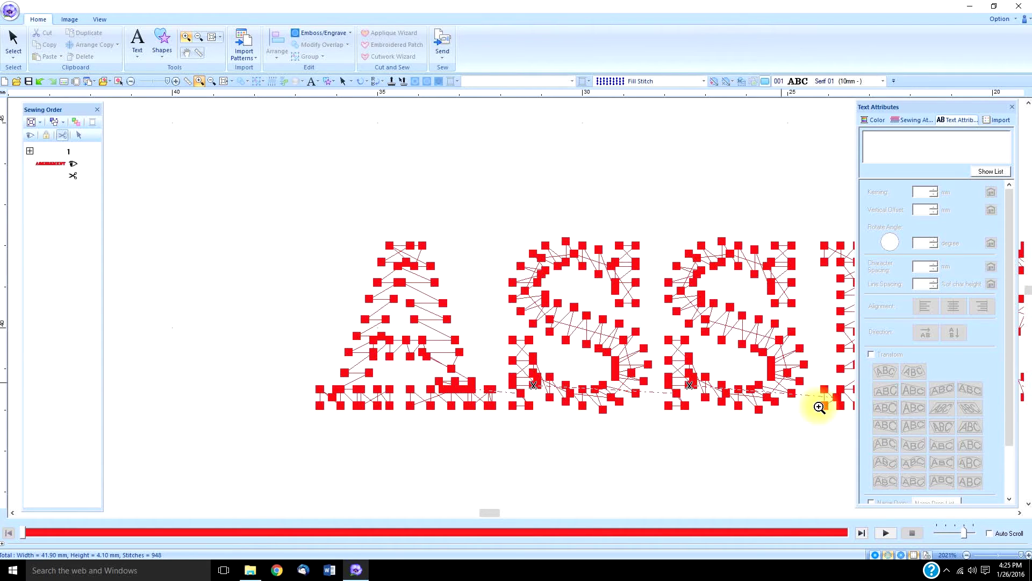
click(1019, 512)
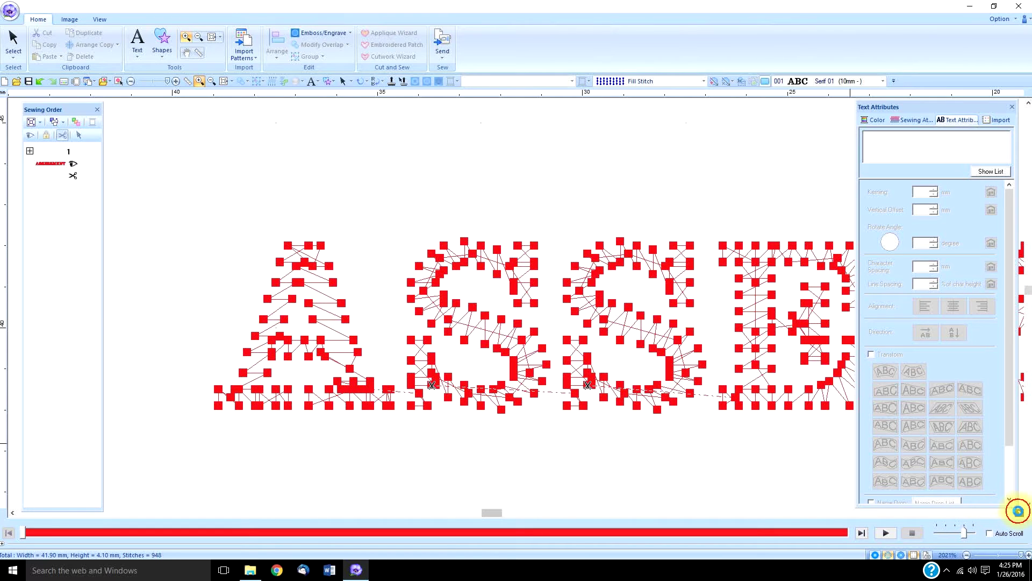
click(1019, 512)
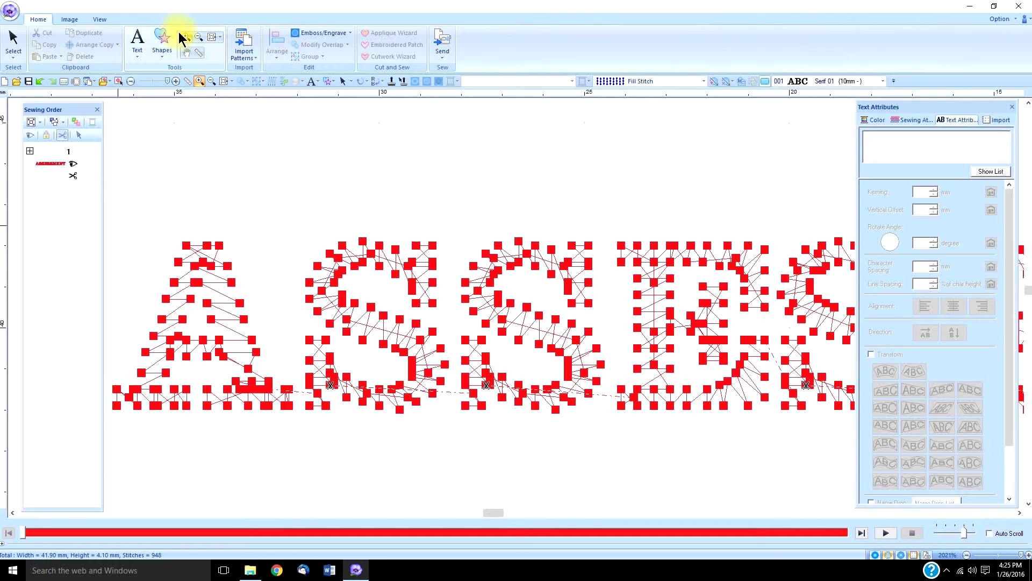
Start a manual punch on the logo's "Assessment" with a running stitch from the A's left leg to the right end of its crossbar
click(210, 37)
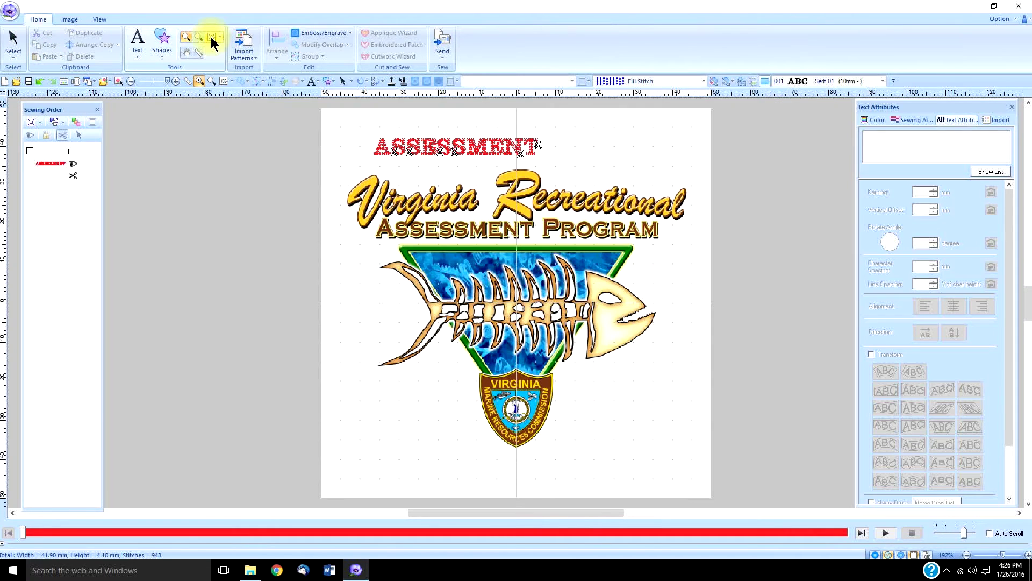
drag(376, 208, 468, 248)
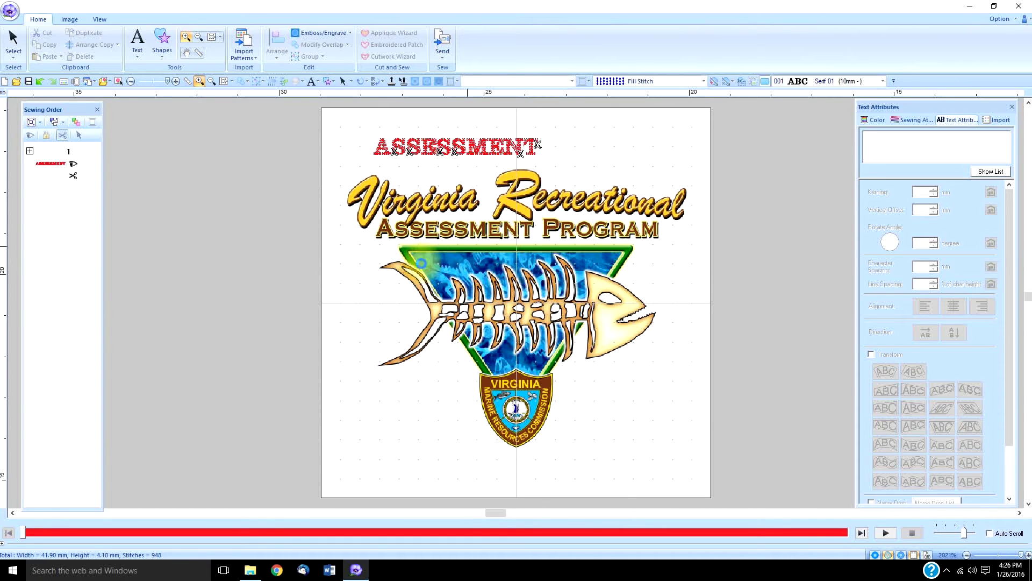
click(11, 512)
click(12, 512)
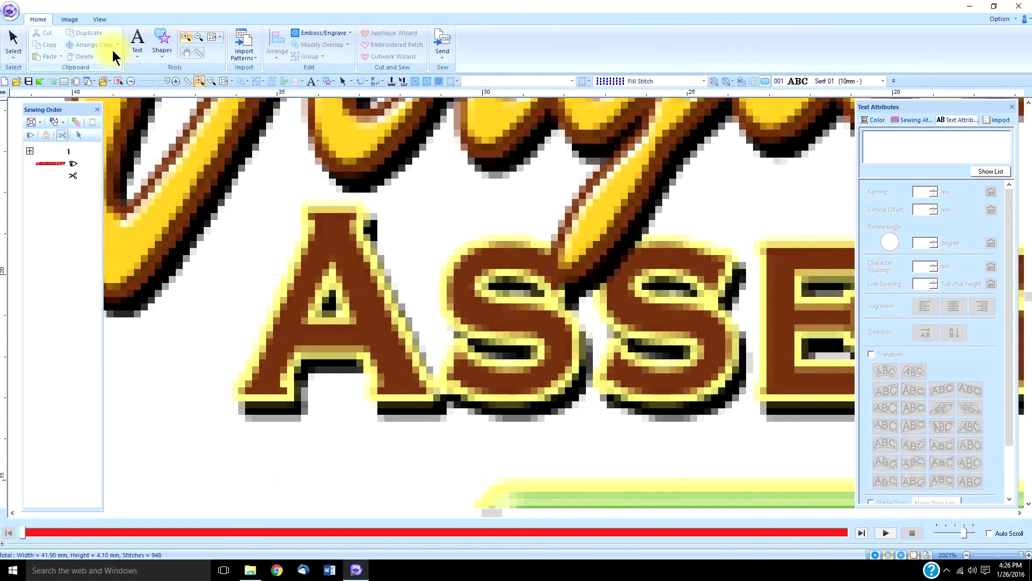
click(163, 49)
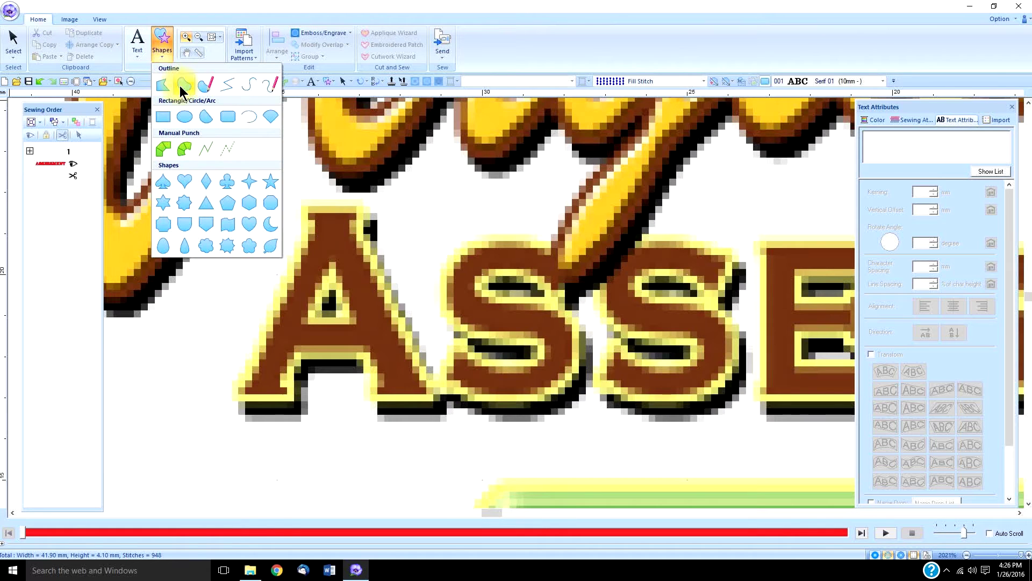
click(205, 149)
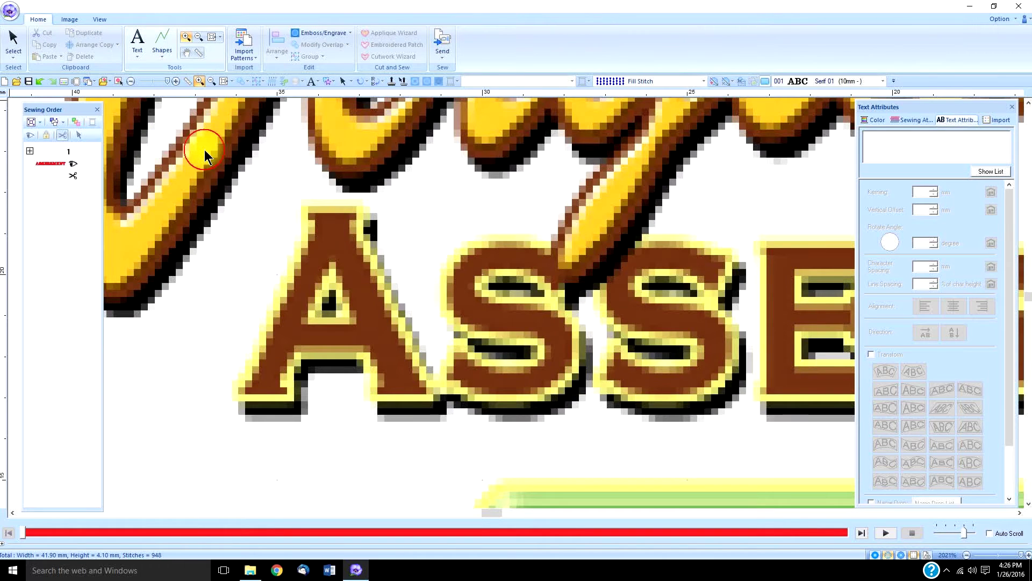
click(277, 365)
click(299, 339)
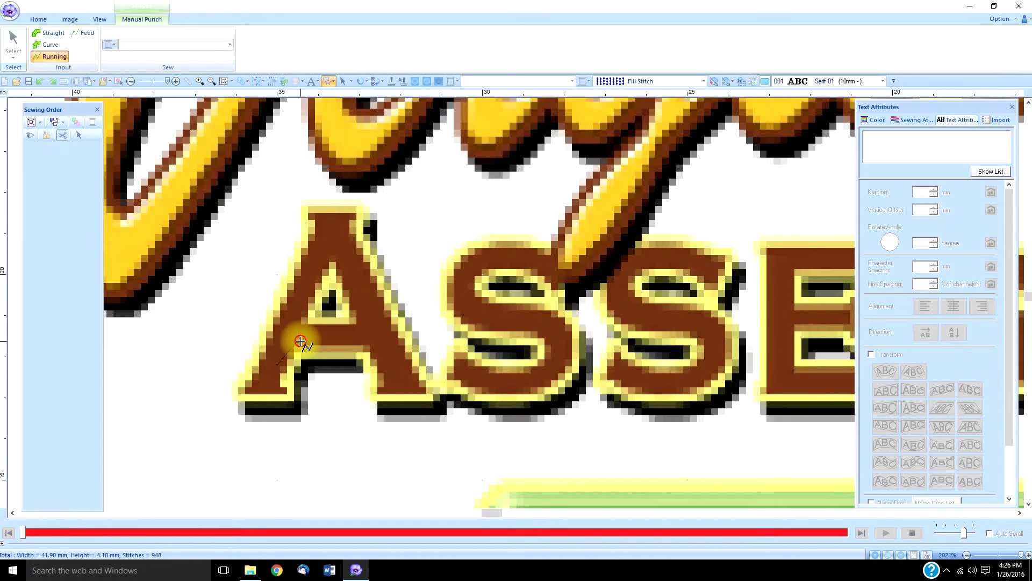
click(363, 325)
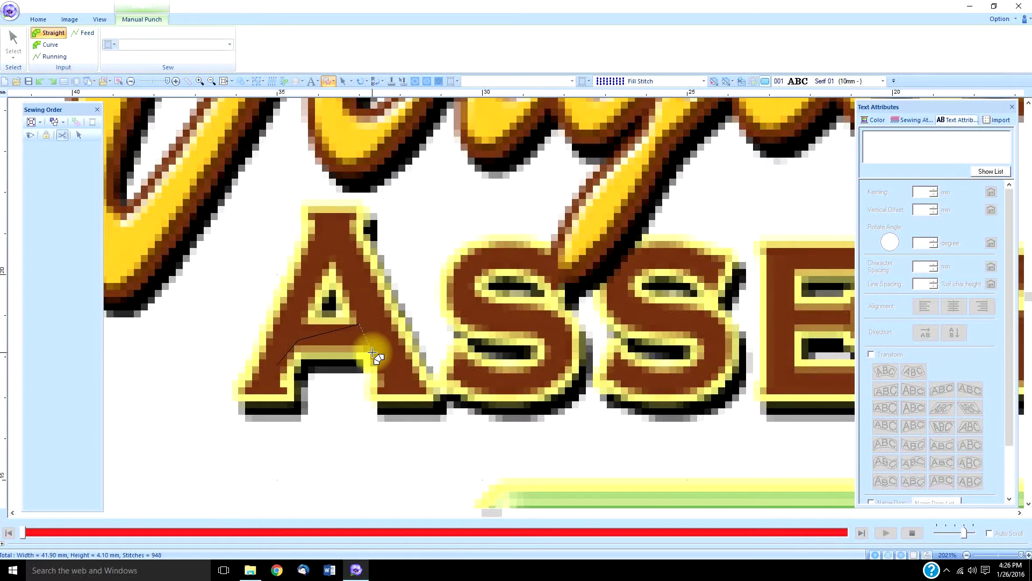
Punch the A's crossbar as a straight block running back from its right end to the left leg
click(319, 333)
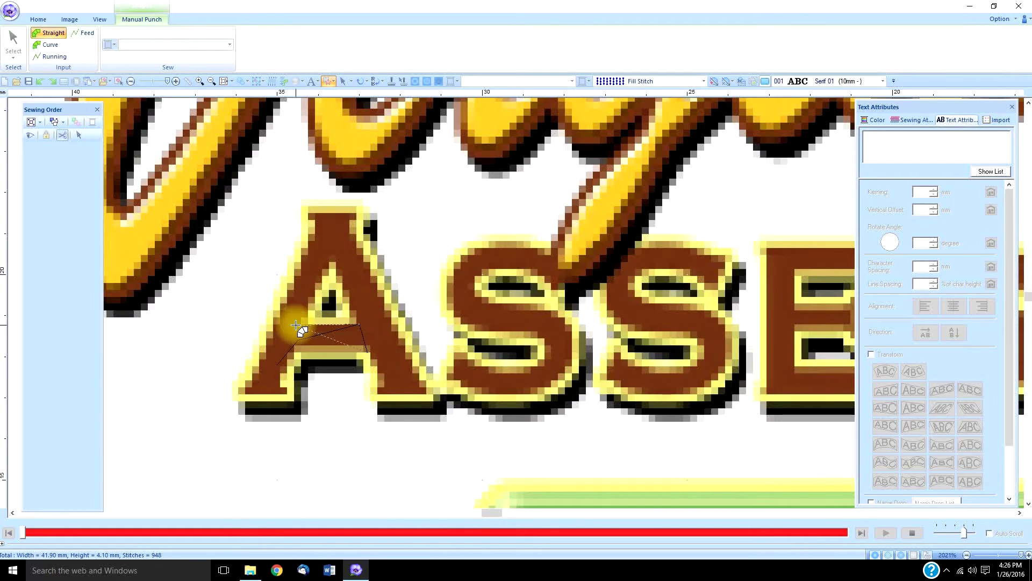
click(292, 350)
click(291, 353)
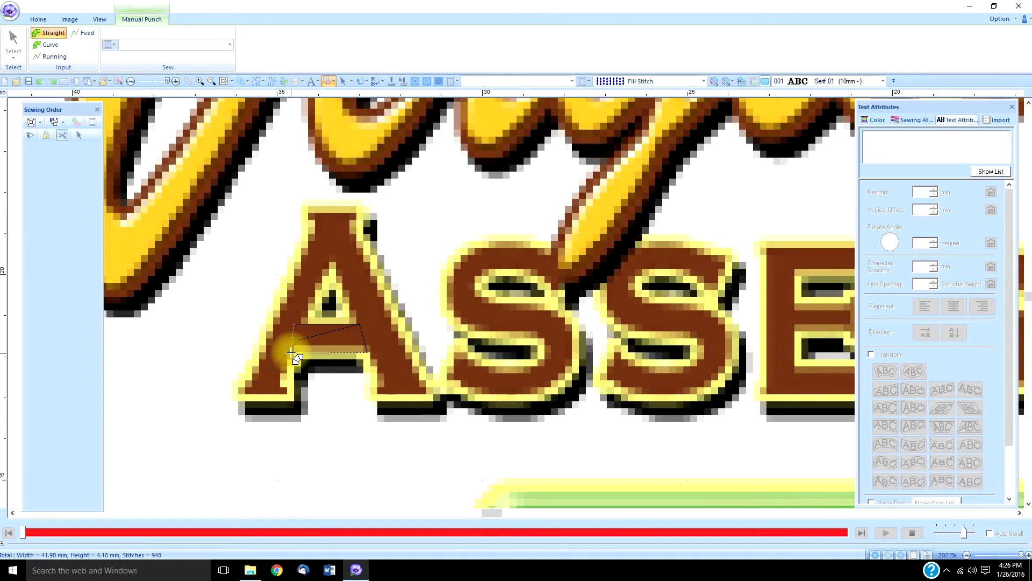
click(291, 353)
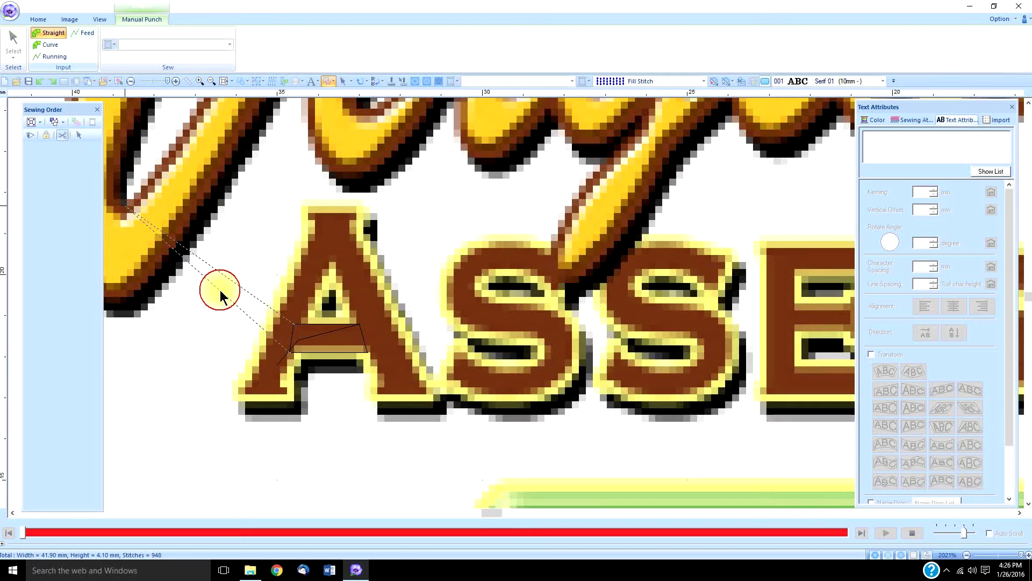
Connect to the A's left foot with a running stitch, then punch the foot serif and left leg as straight blocks up to the apex
key(space)
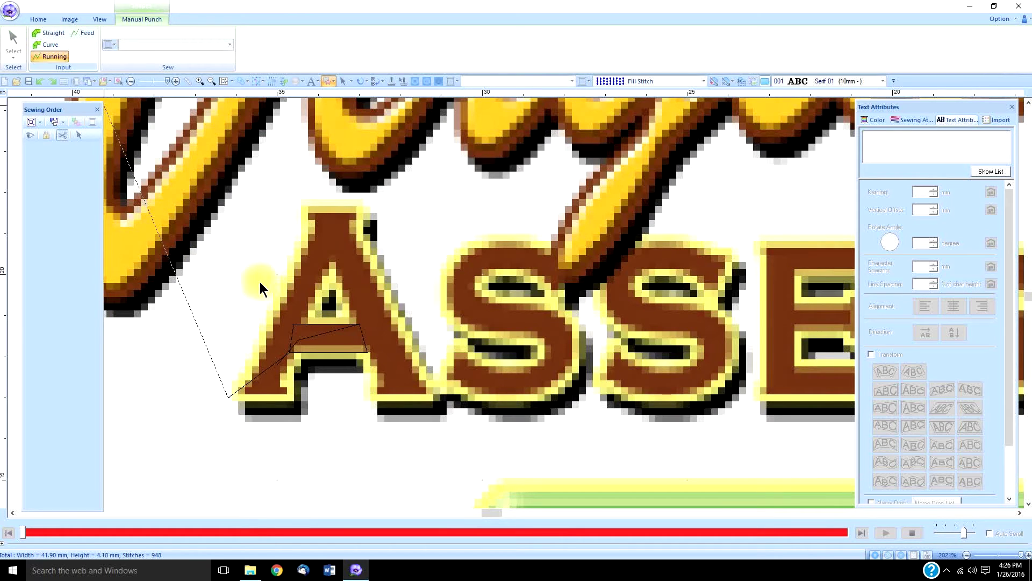
key(space)
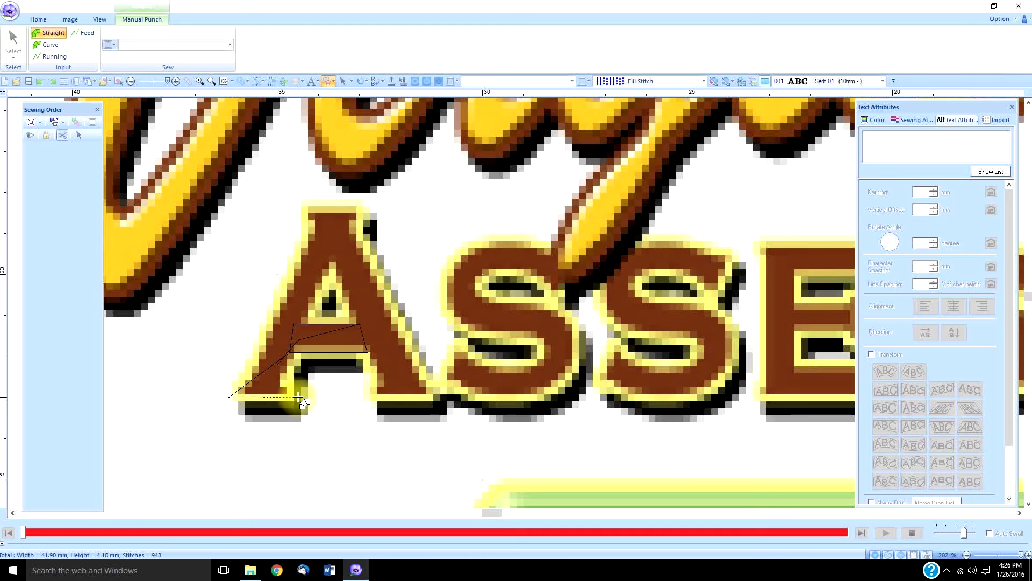
click(298, 397)
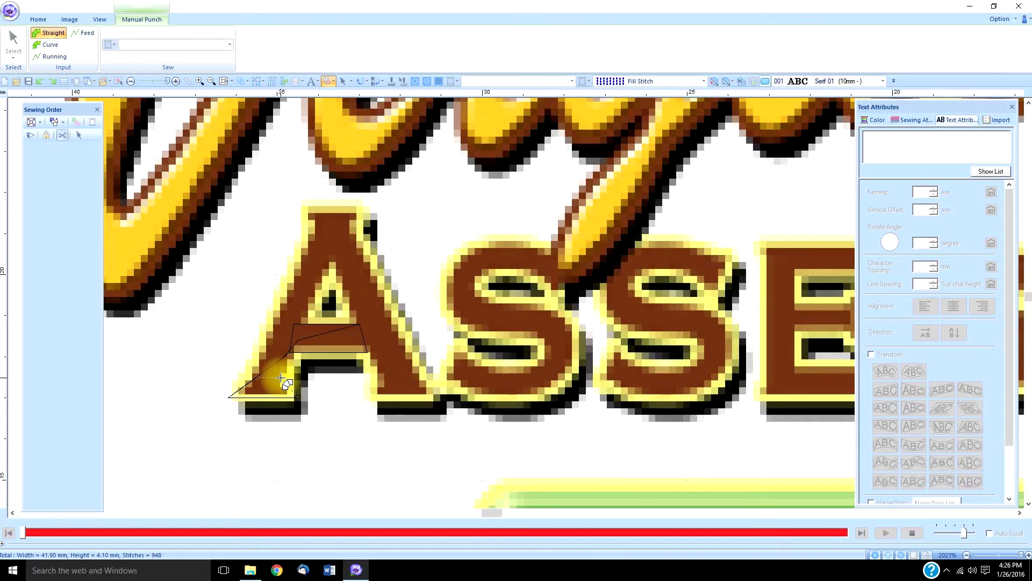
click(281, 378)
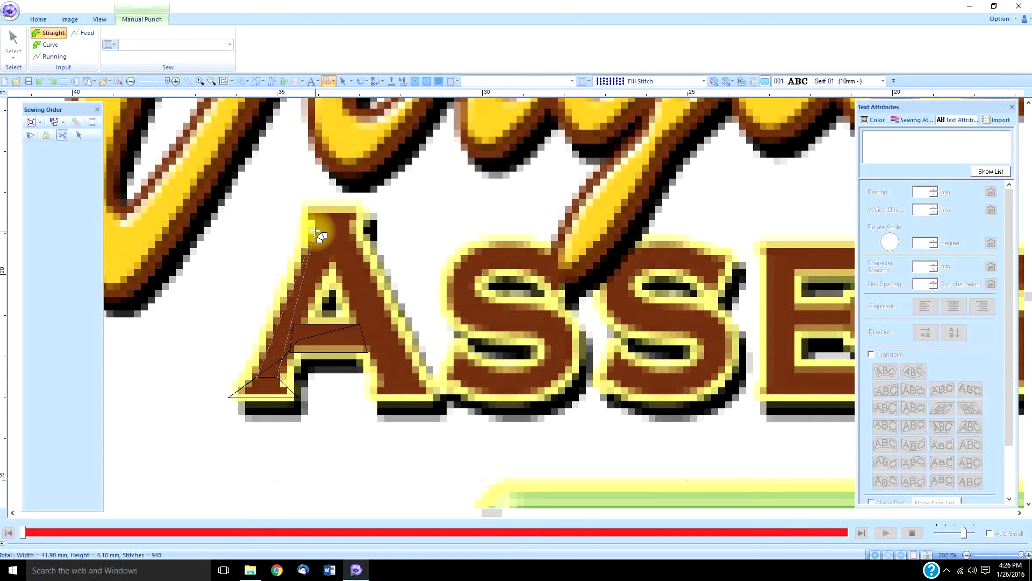
click(316, 231)
click(346, 234)
Connect to the A's top edge with a running stitch and punch the top serif as a straight block down to the apex
key(r)
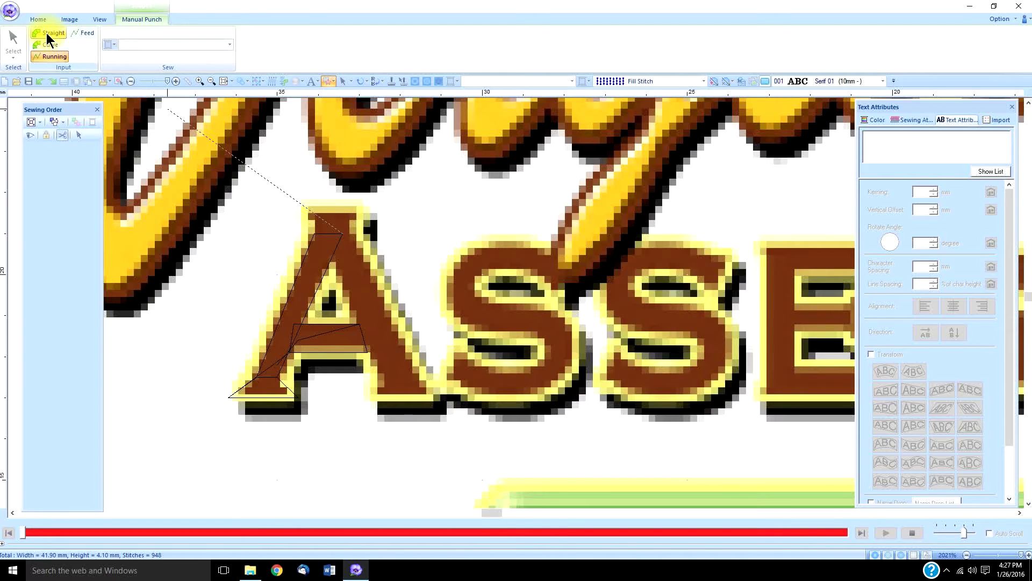
click(306, 207)
key(space)
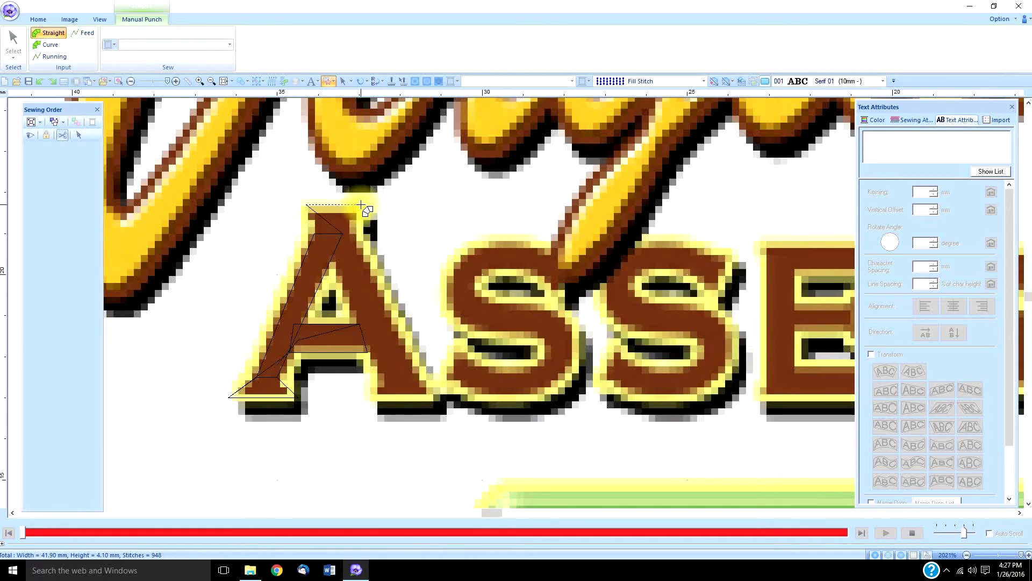
click(360, 204)
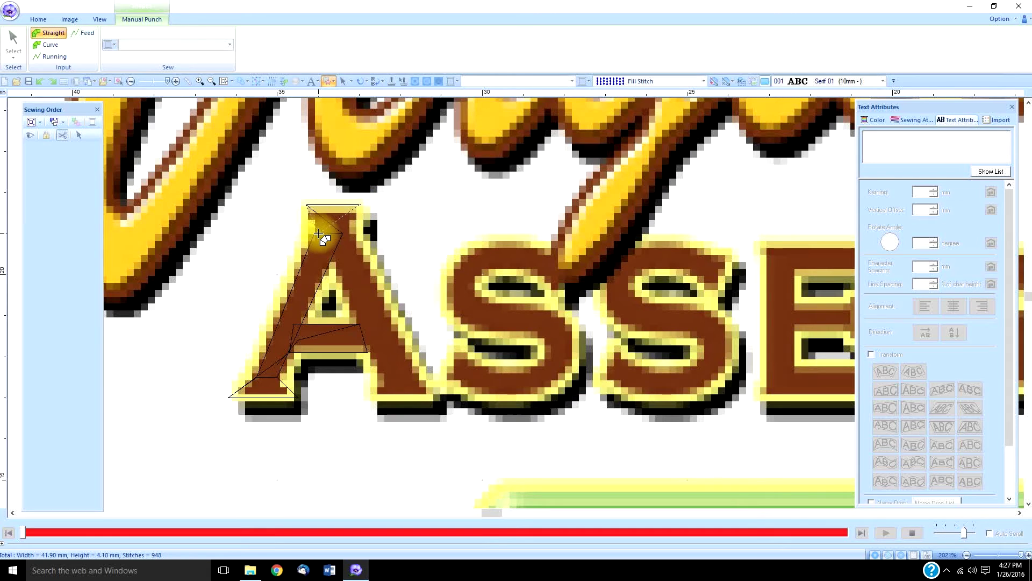
click(317, 233)
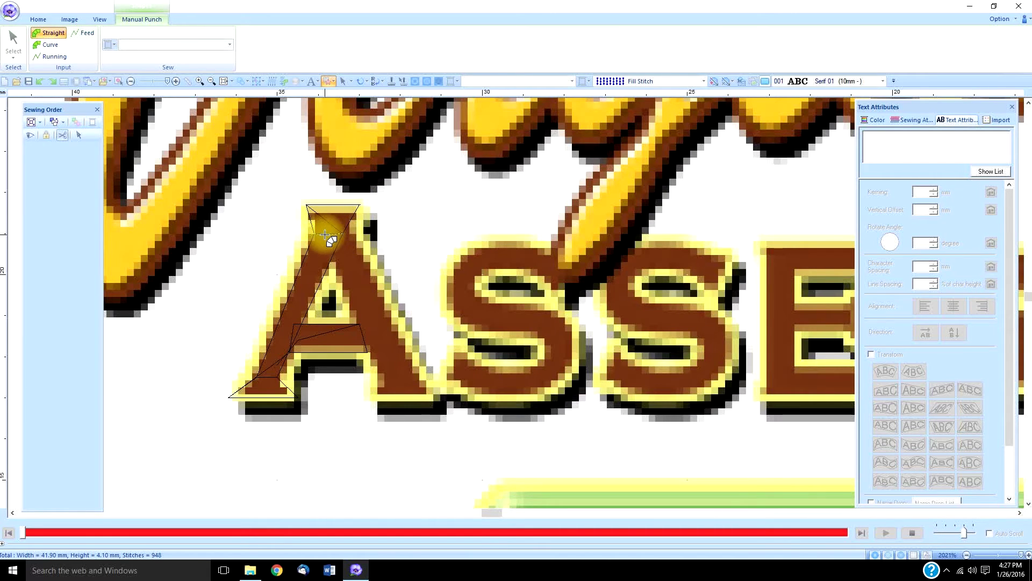
click(351, 234)
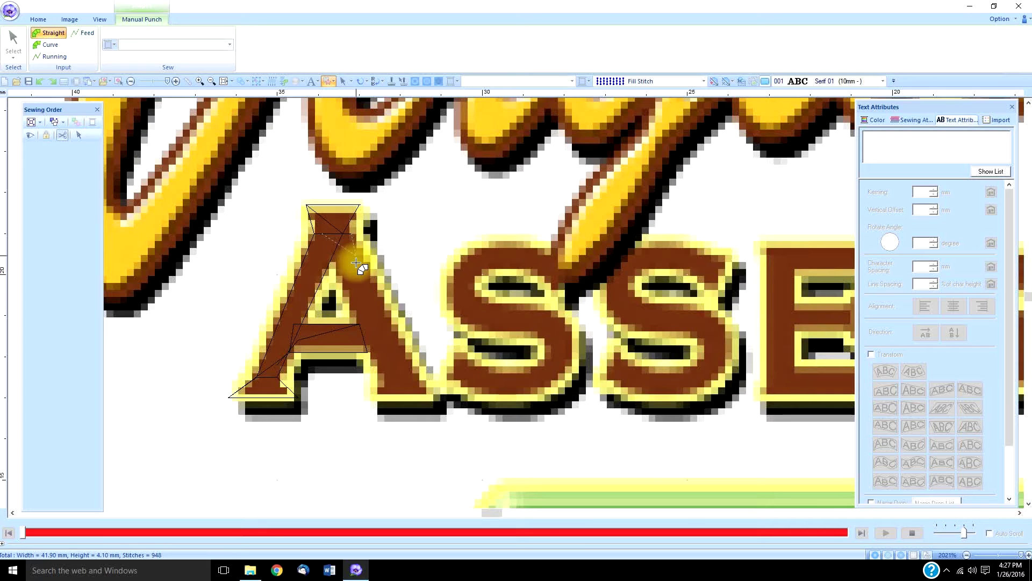
Punch the A's right leg and foot serif as straight blocks and finish the letter
click(384, 375)
click(413, 372)
click(365, 402)
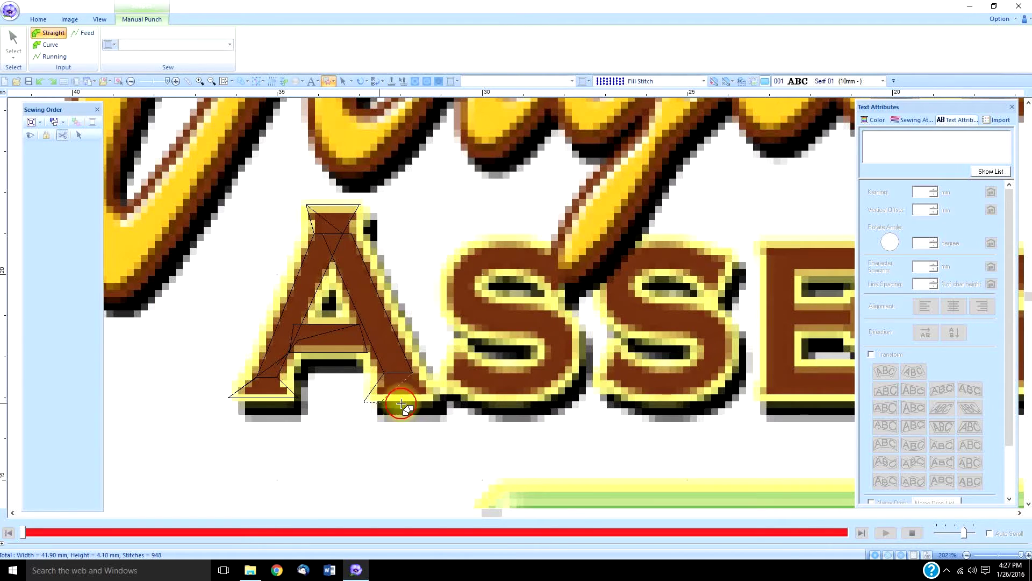
double_click(449, 398)
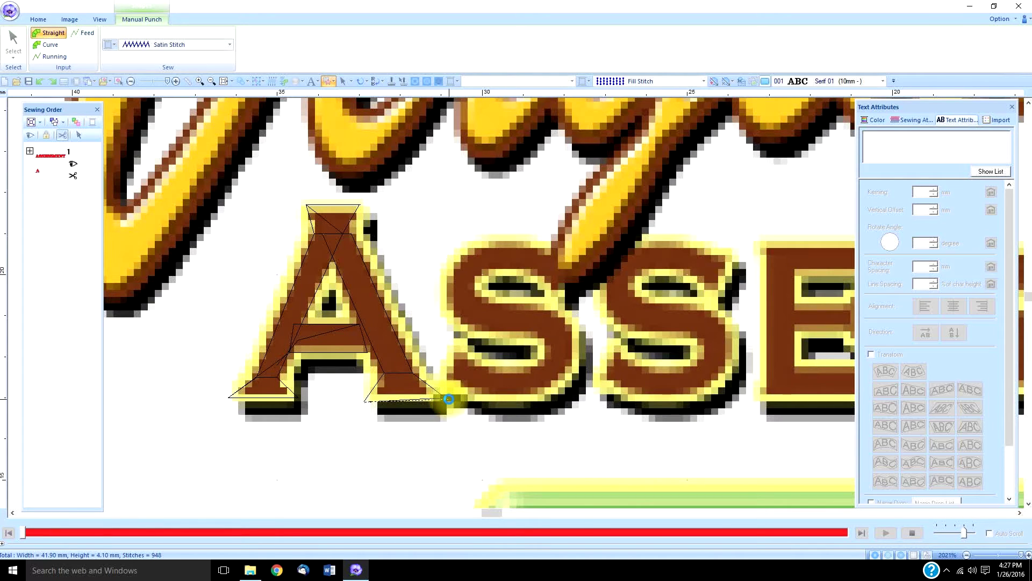
Preview the punched A in realistic view, then select it and return to the stitch view
click(901, 555)
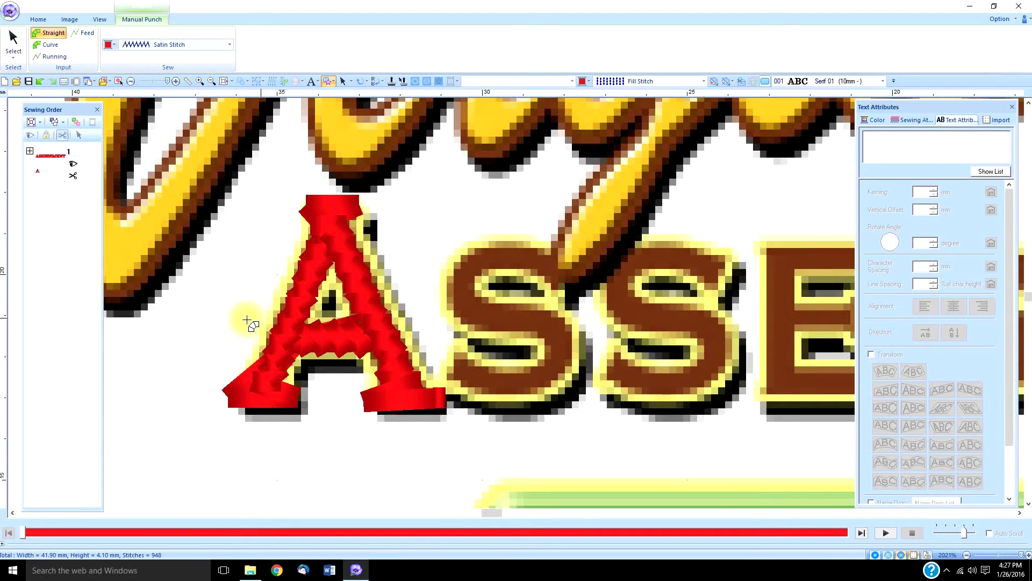
click(13, 43)
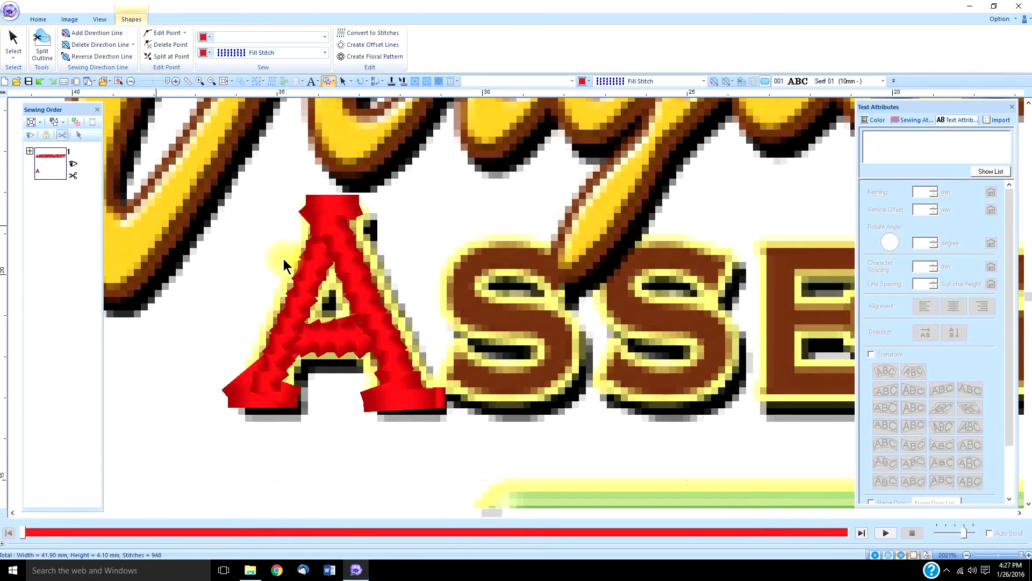
click(315, 277)
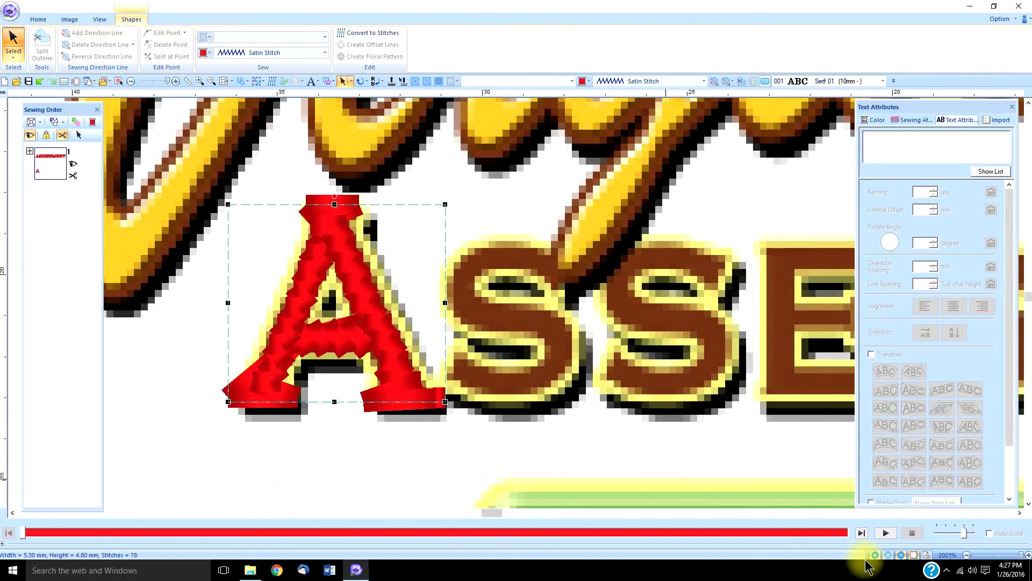
click(890, 557)
click(890, 557)
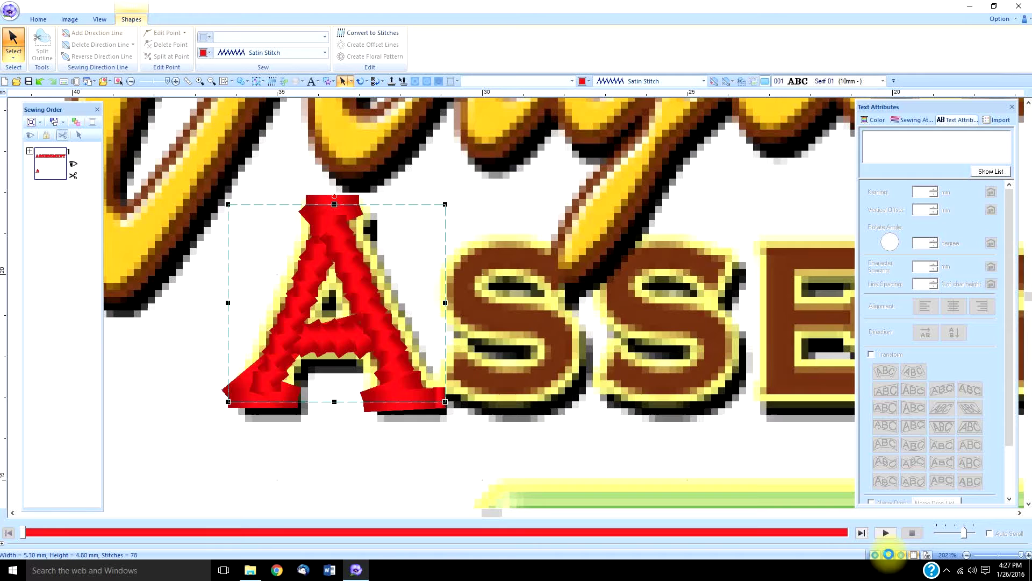
Set the punched A's region sewing density to 3.7 line/mm
click(914, 119)
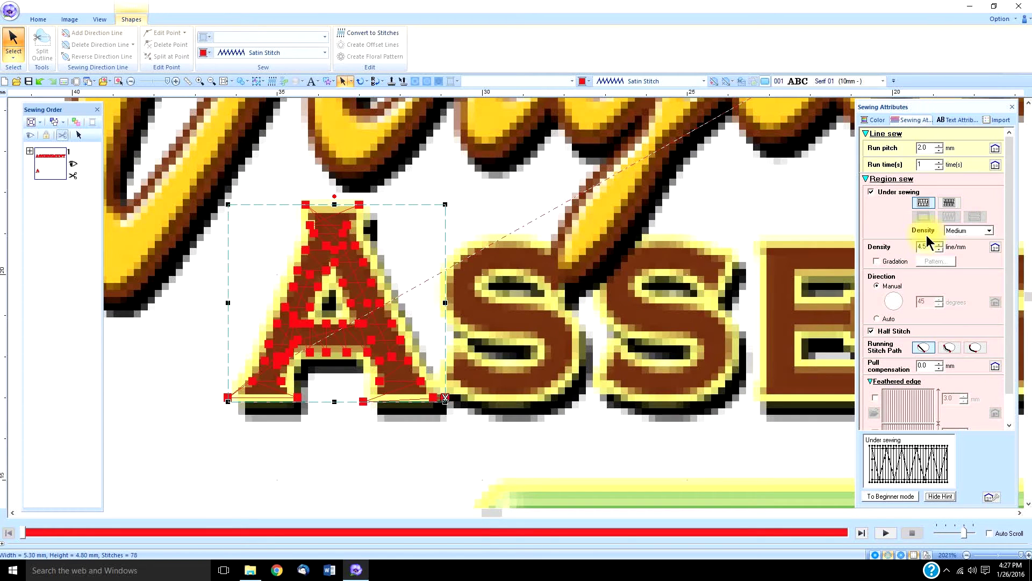
triple_click(939, 249)
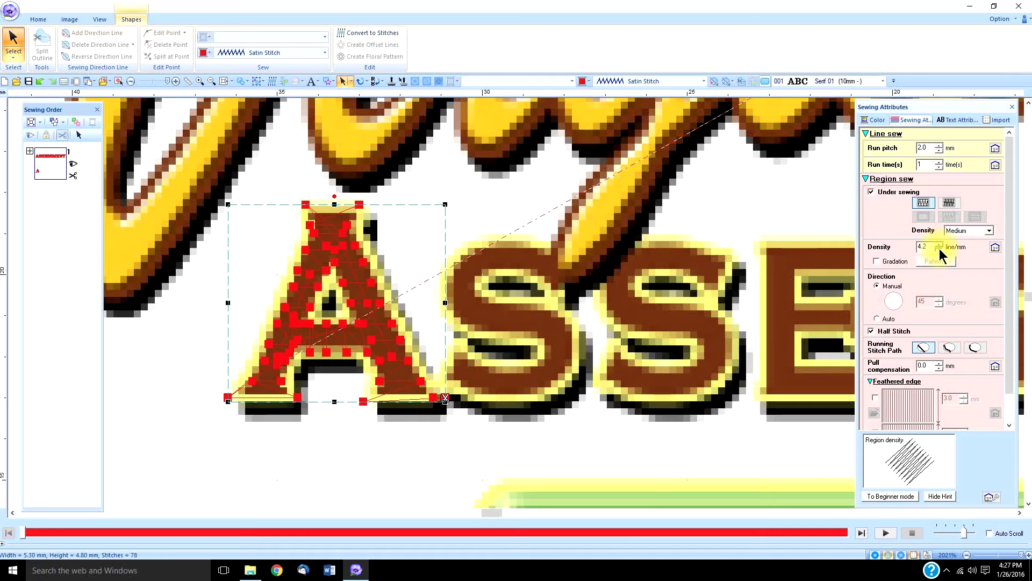
triple_click(939, 249)
triple_click(939, 249)
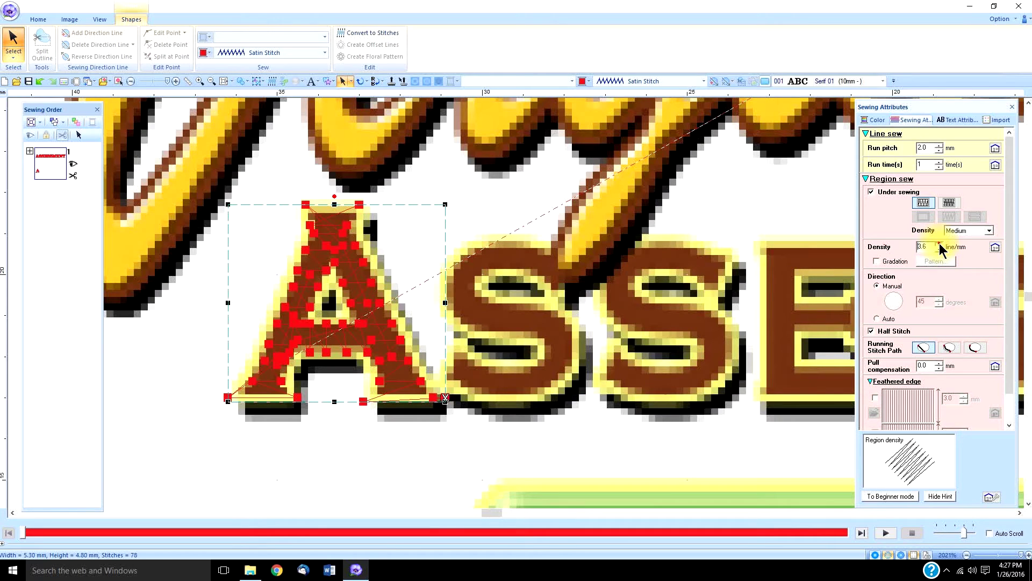
click(939, 243)
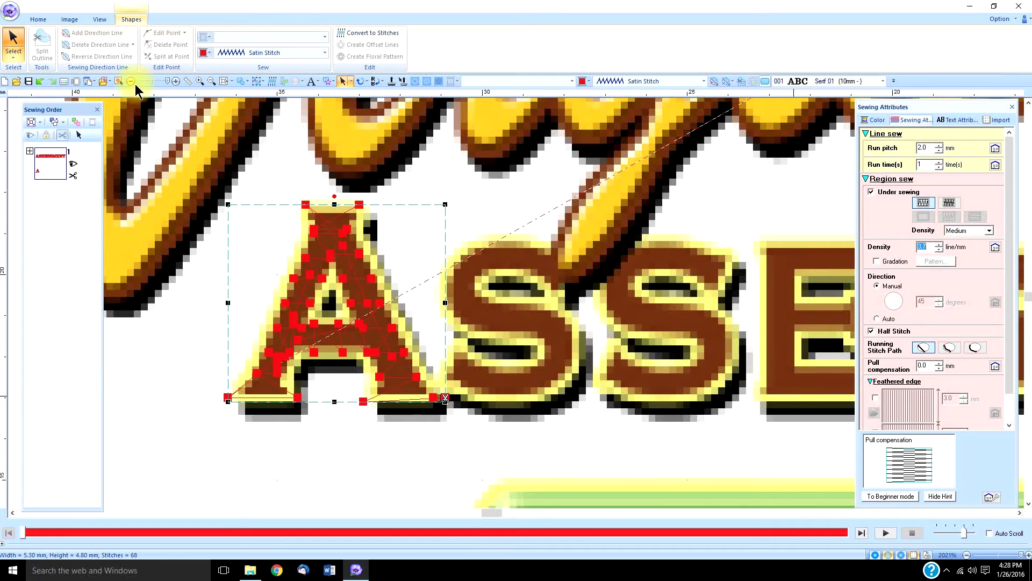
Measure the width of the satin column on the A's right leg
click(288, 191)
key(m)
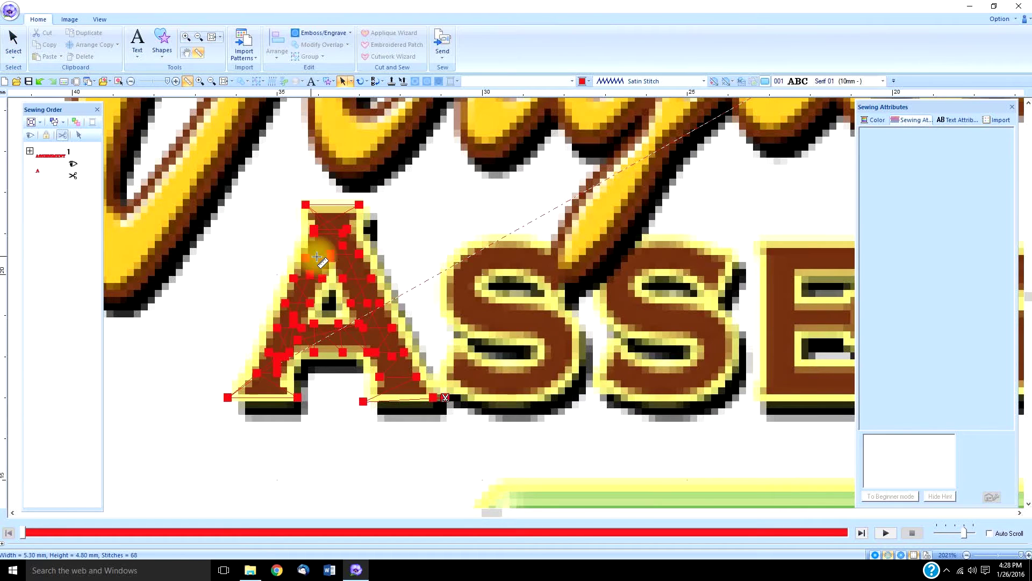
click(342, 277)
drag(343, 277, 373, 279)
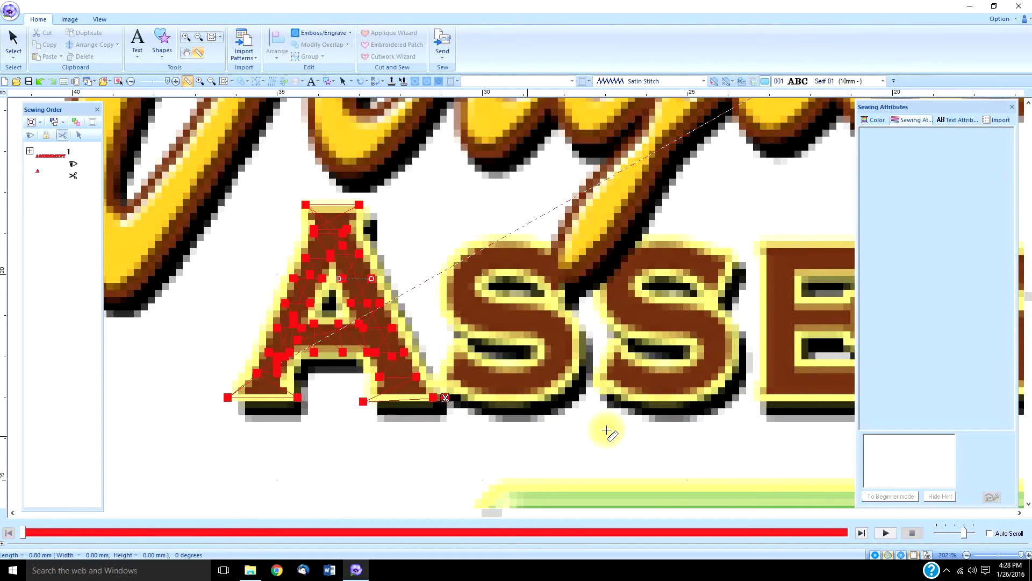
Select the punched A and check its pull compensation setting, then deselect it
click(13, 43)
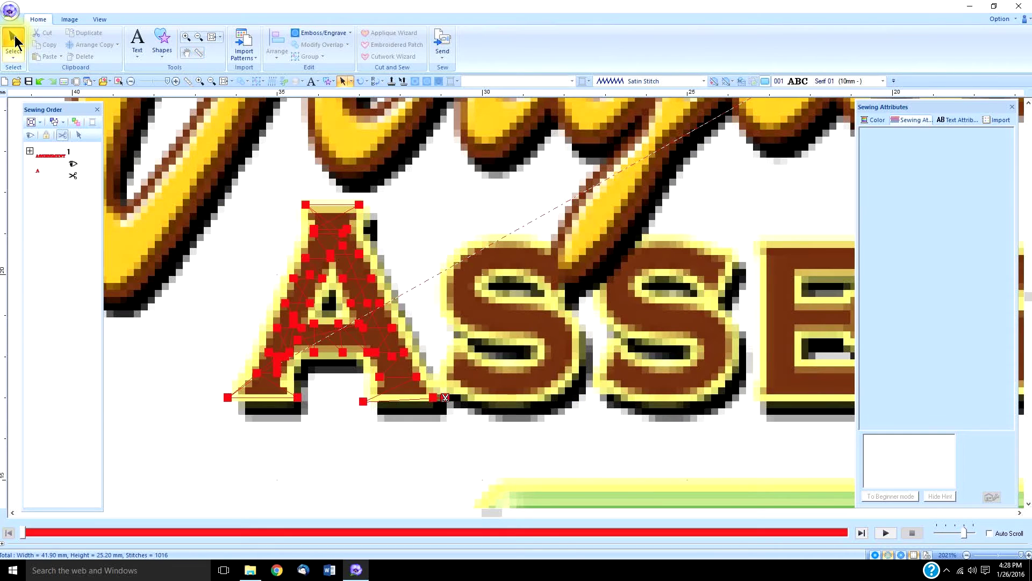
drag(314, 367, 404, 388)
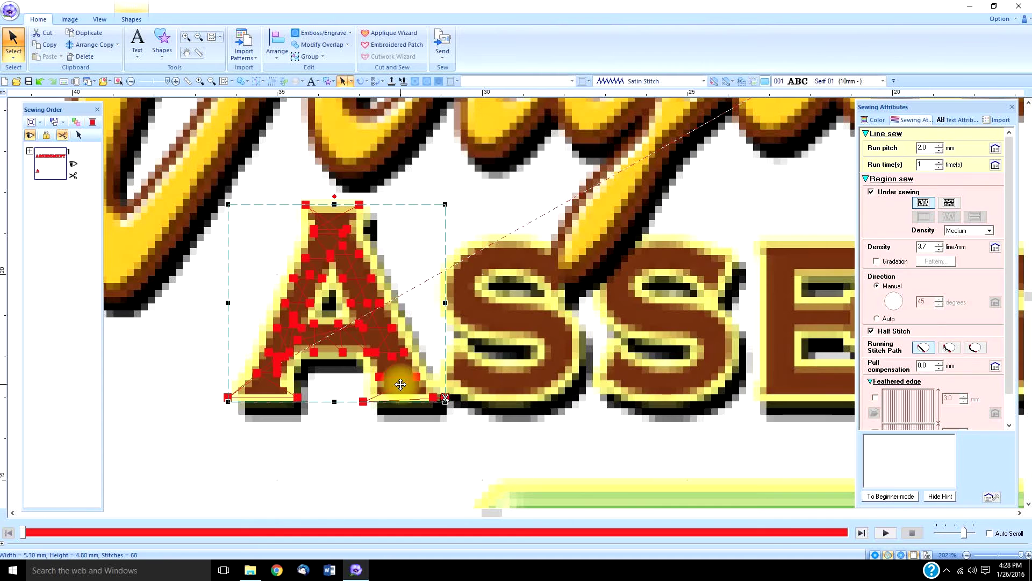
mouse_move(933, 357)
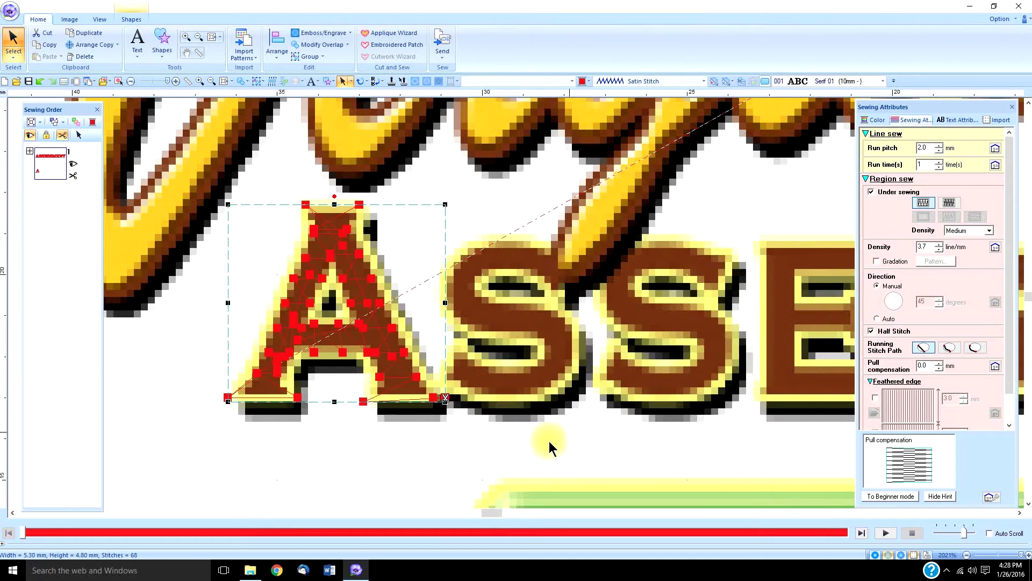
click(521, 442)
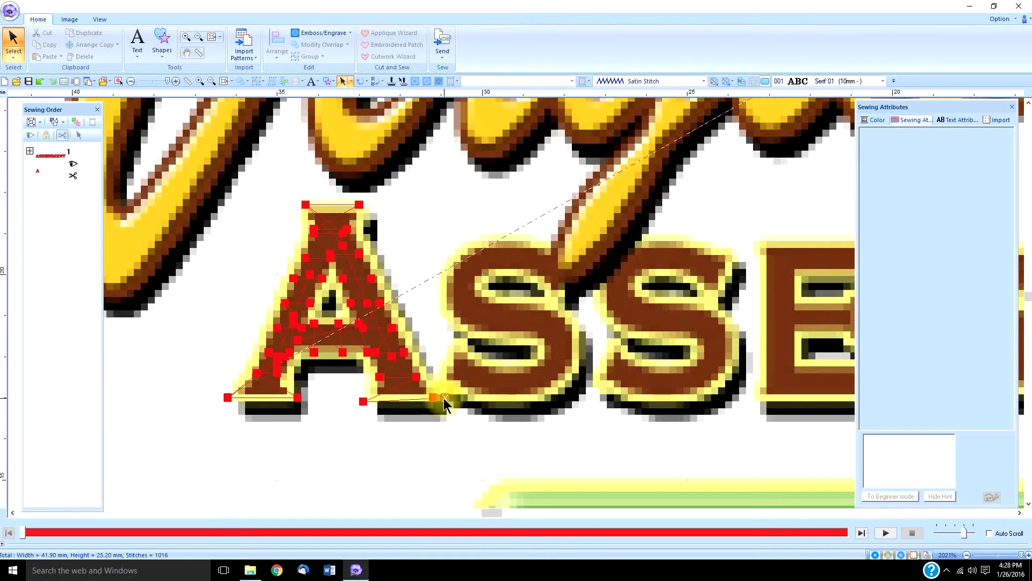
Start the first S with a curved satin manual punch from its lower-left serif around the bottom bowl to the right side
click(160, 50)
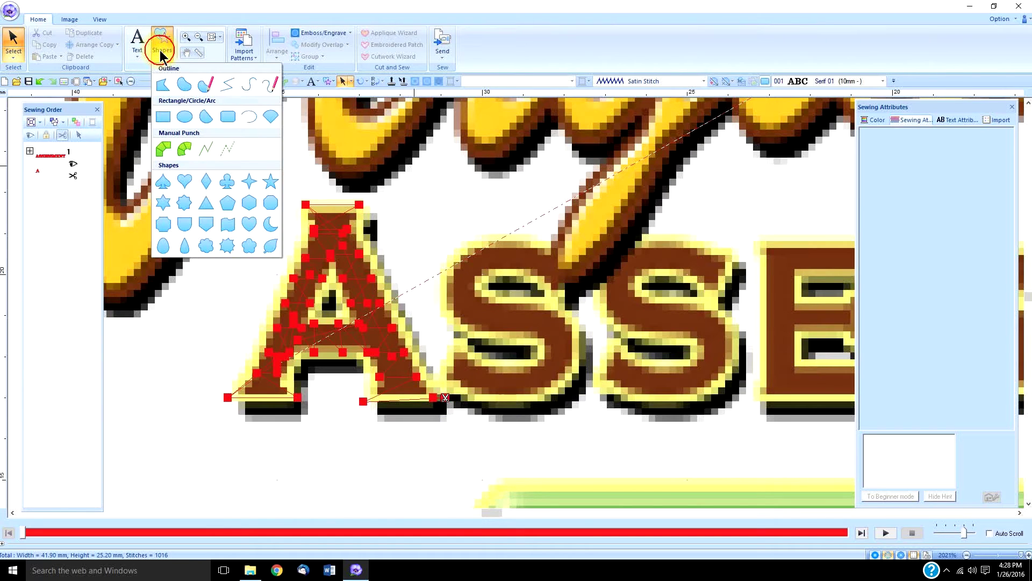
click(185, 150)
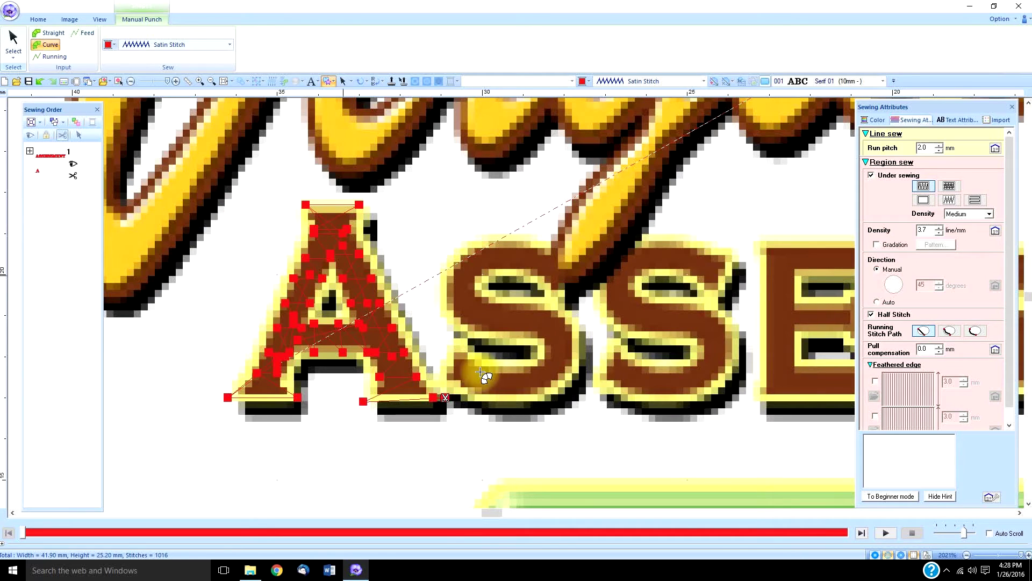
click(444, 396)
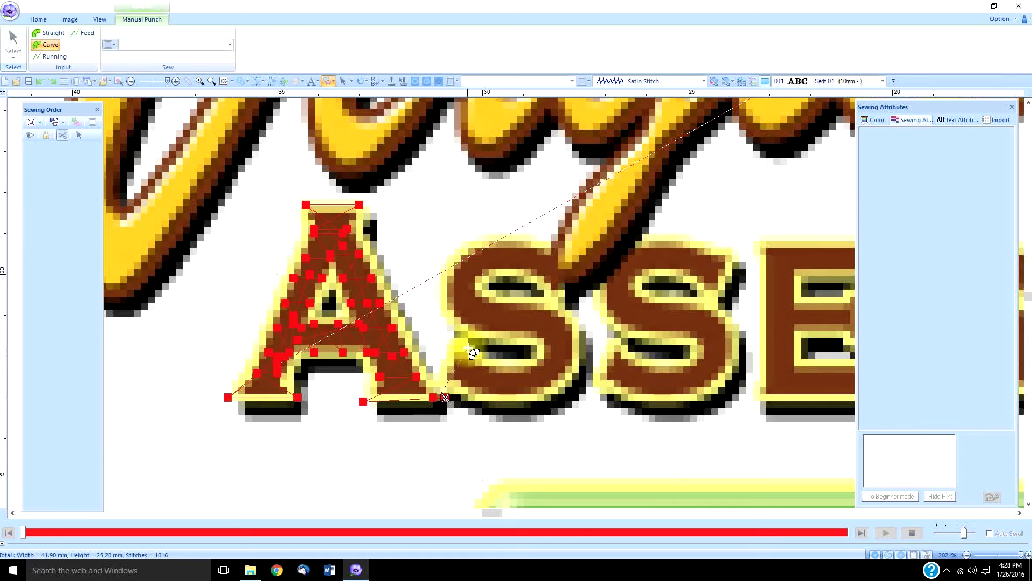
click(467, 345)
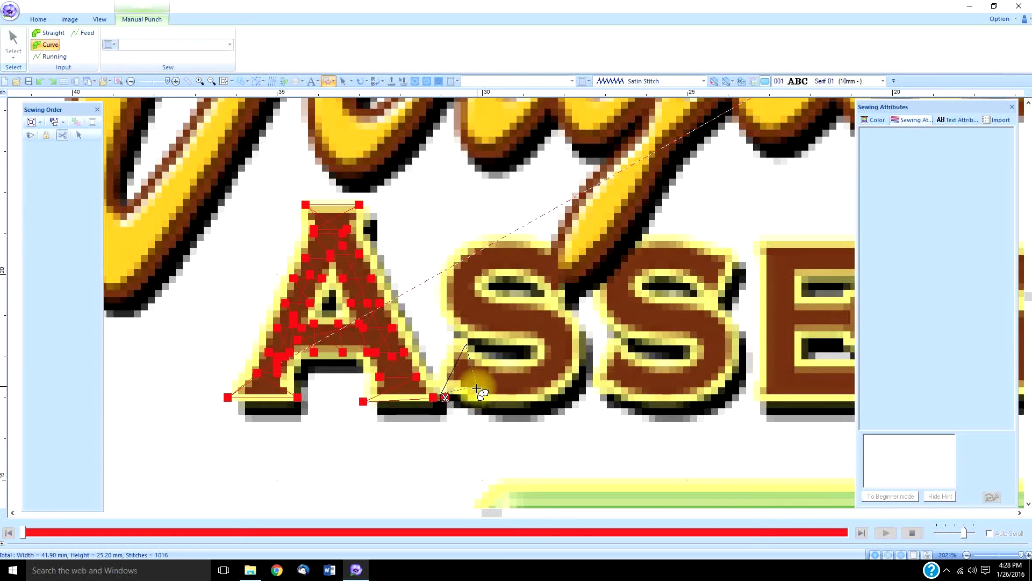
click(481, 370)
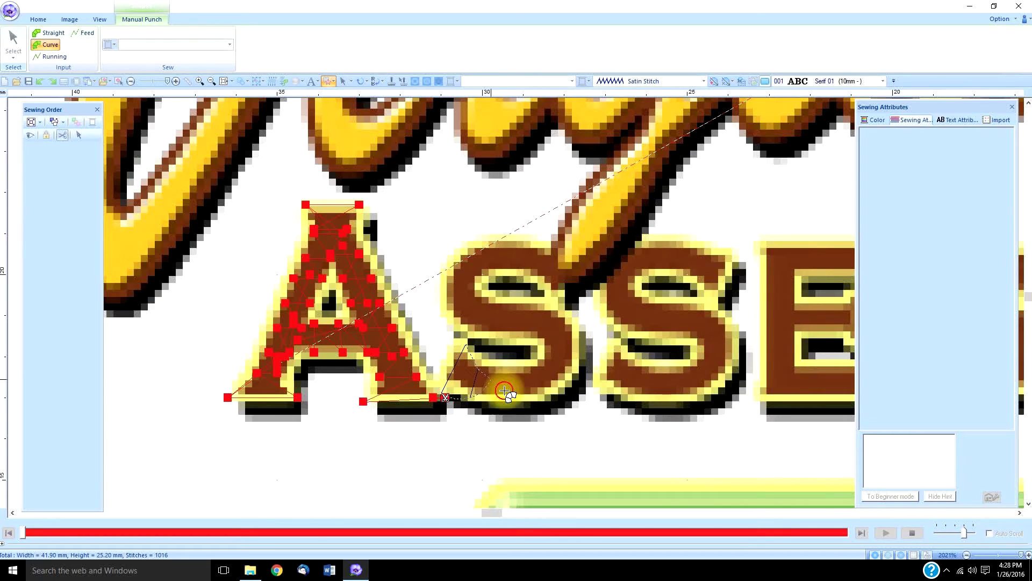
click(516, 375)
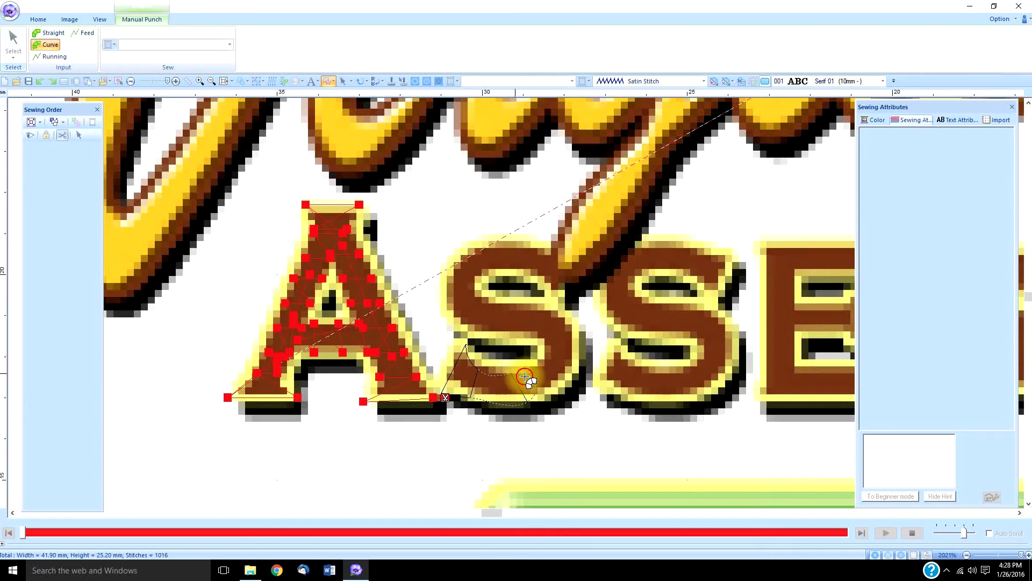
click(538, 362)
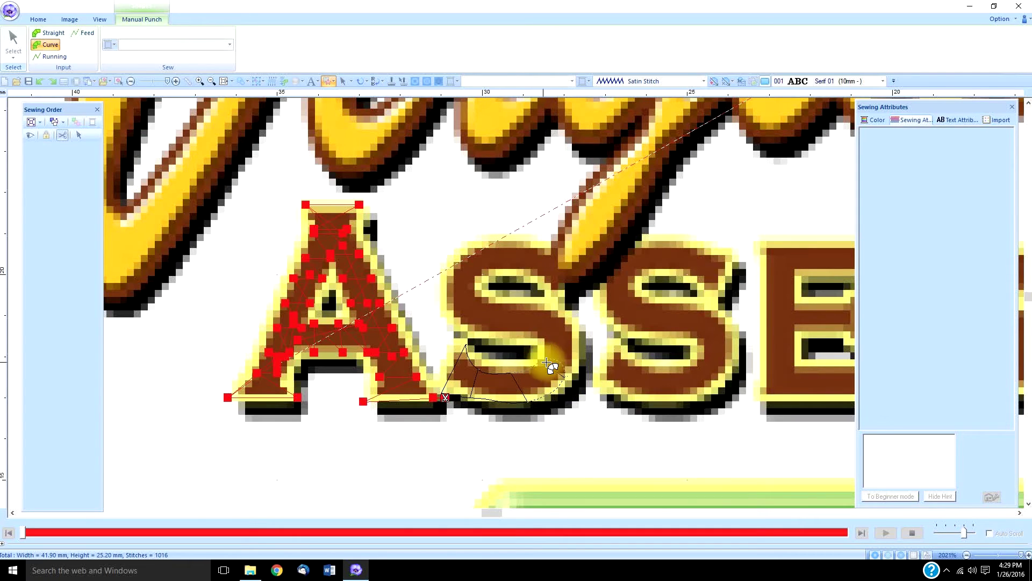
click(574, 366)
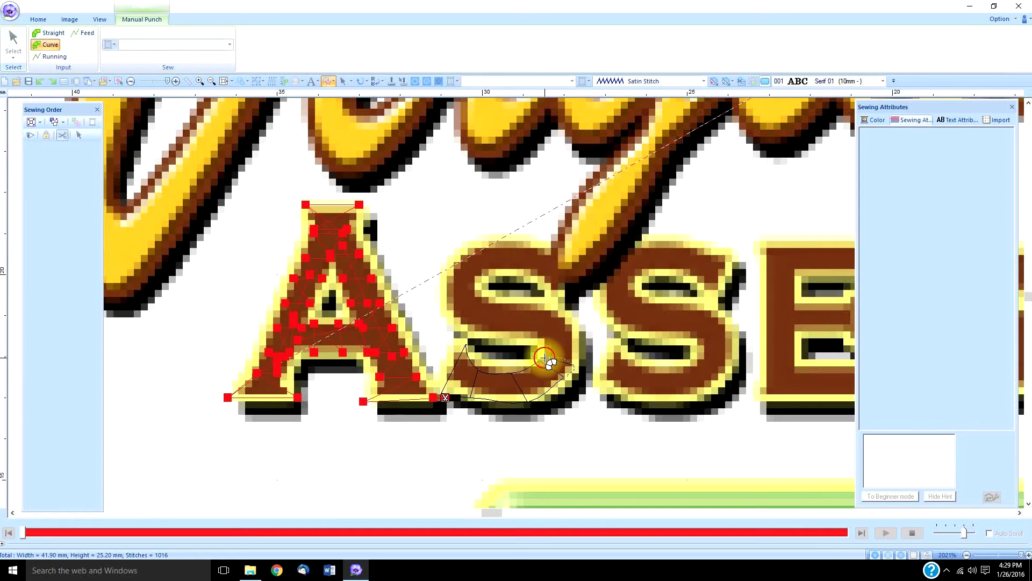
Continue the first S with a running stitch path back through its spine and over the top curve to the upper-right end
key(r)
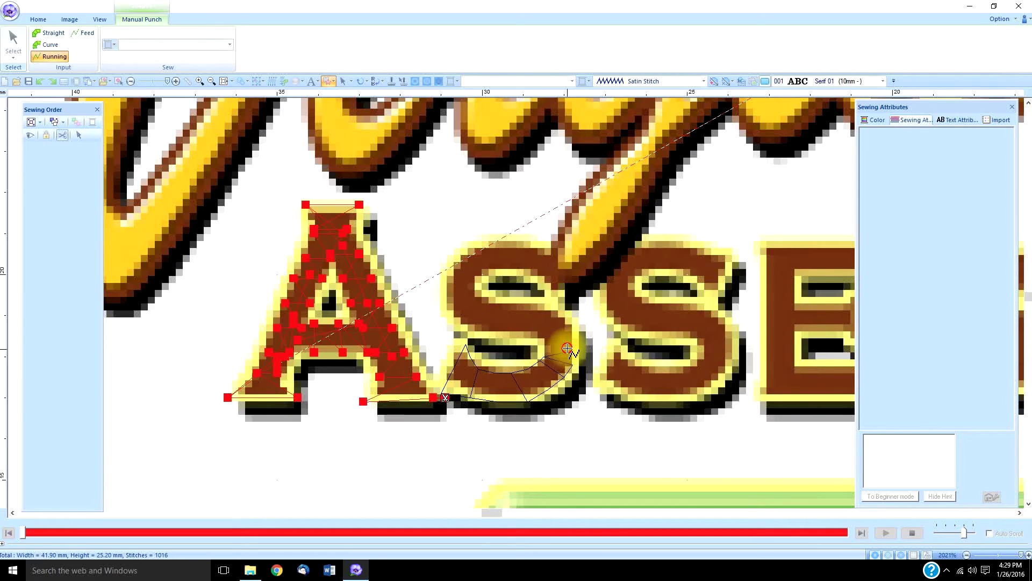
click(479, 319)
click(468, 280)
click(476, 258)
click(520, 253)
click(552, 266)
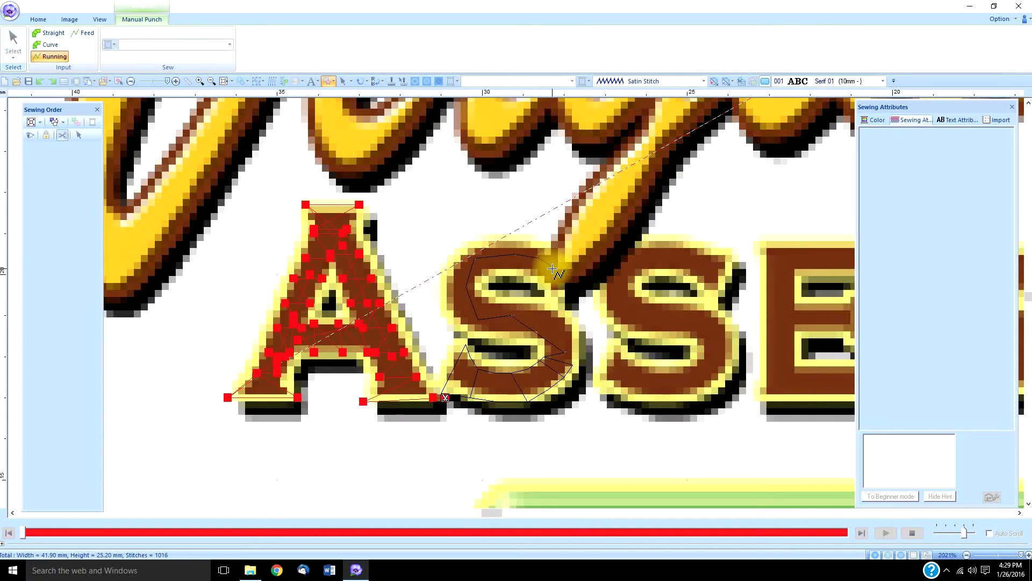
Punch curved satin from the first S's upper-right serif around the top and along the spine to the lower bowl, and finish the shape
key(c)
click(582, 254)
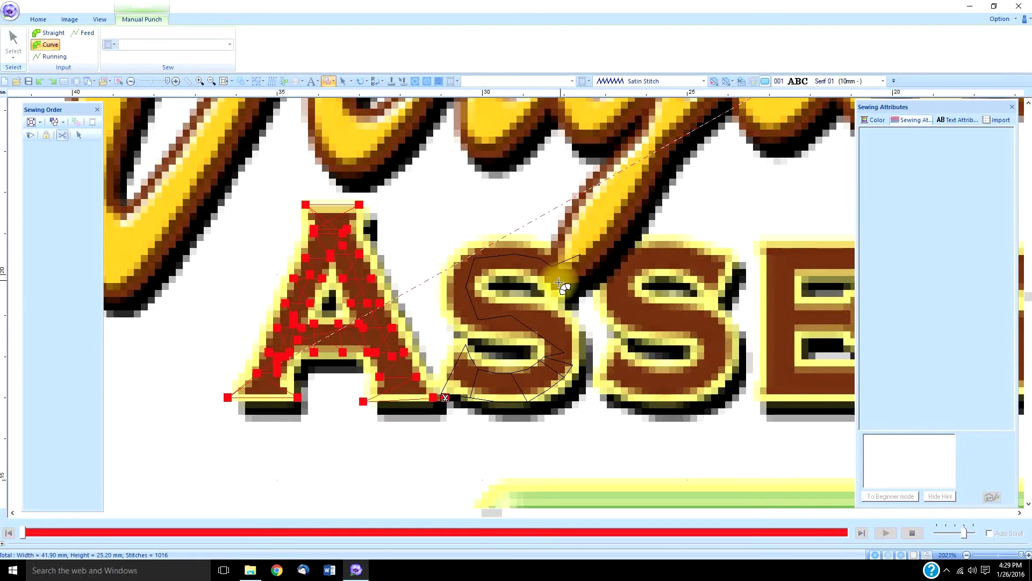
click(551, 297)
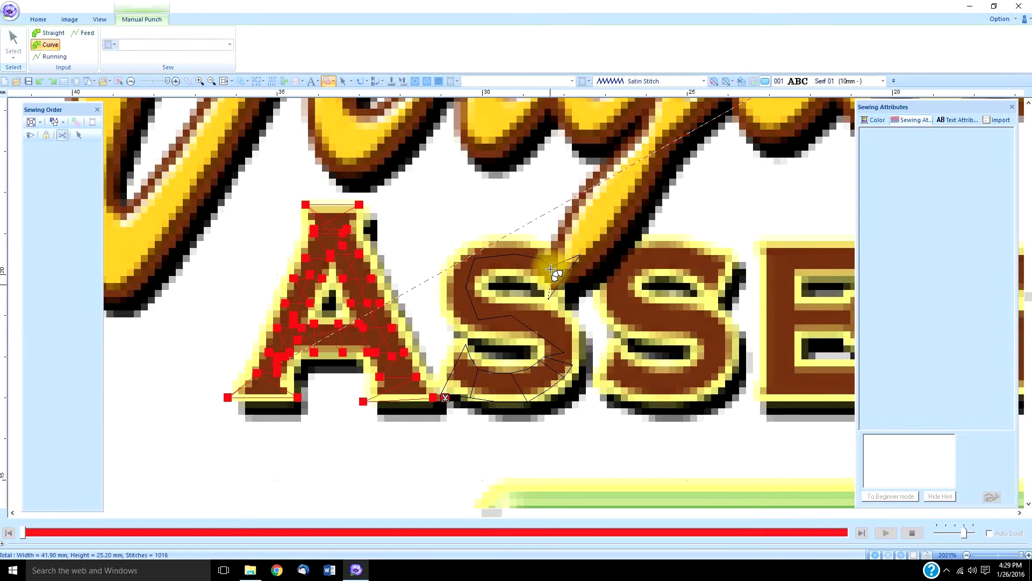
click(545, 263)
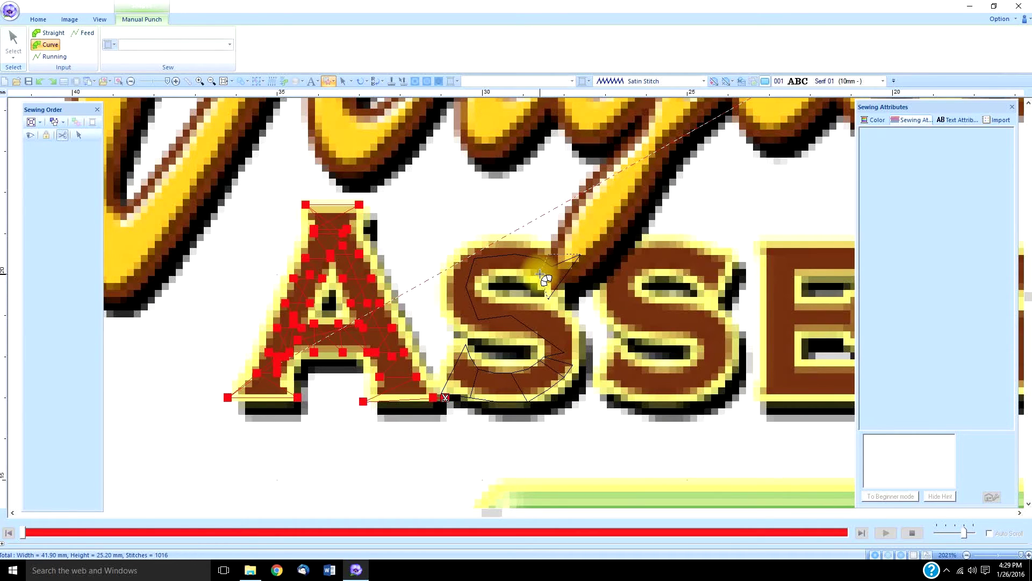
click(504, 266)
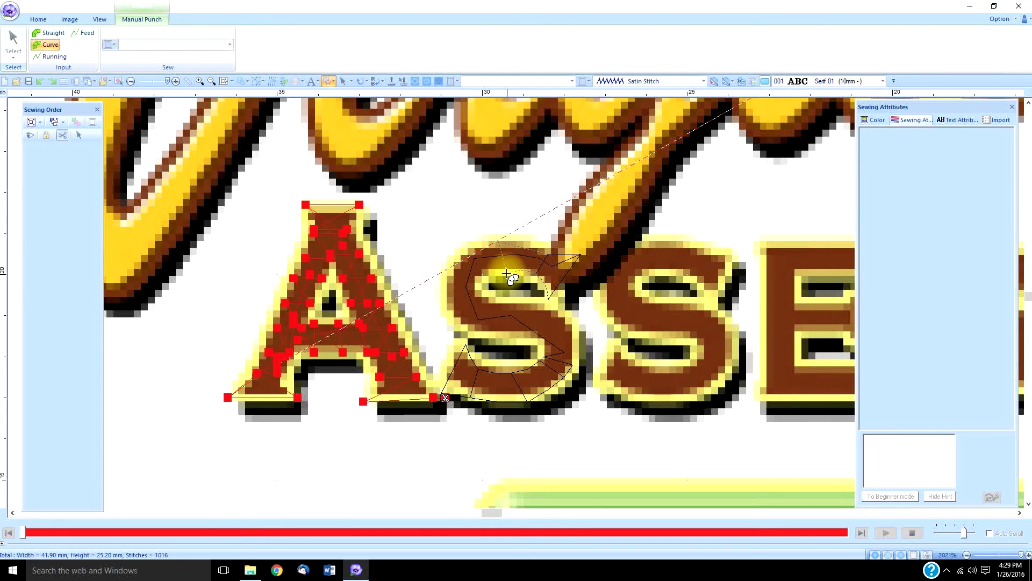
click(474, 277)
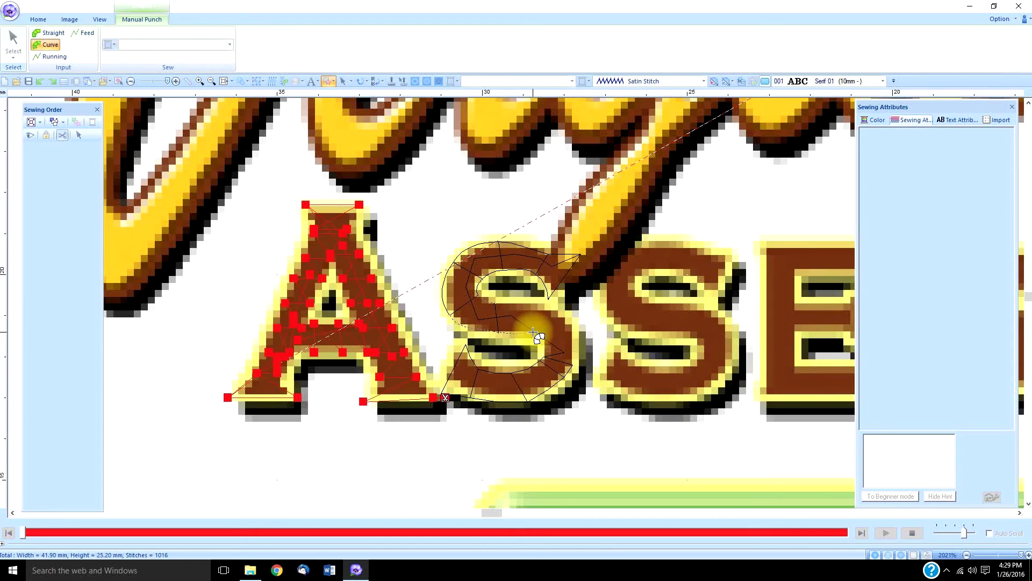
click(550, 336)
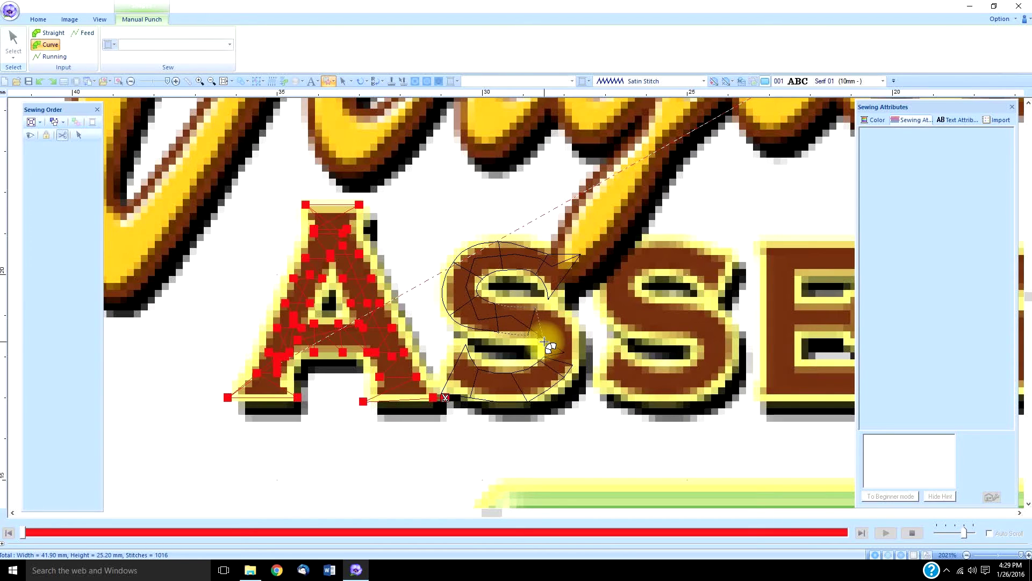
click(560, 352)
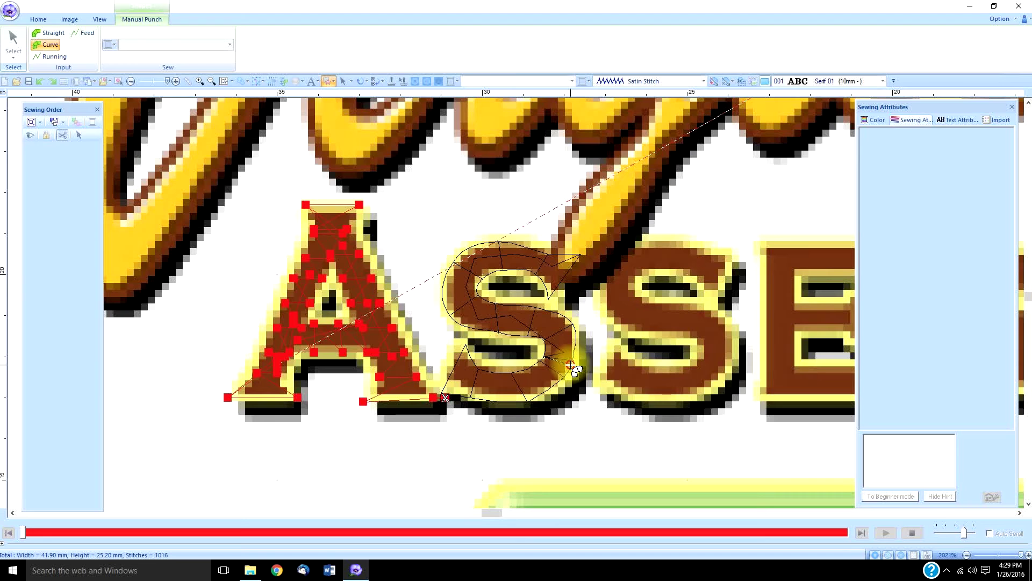
double_click(571, 366)
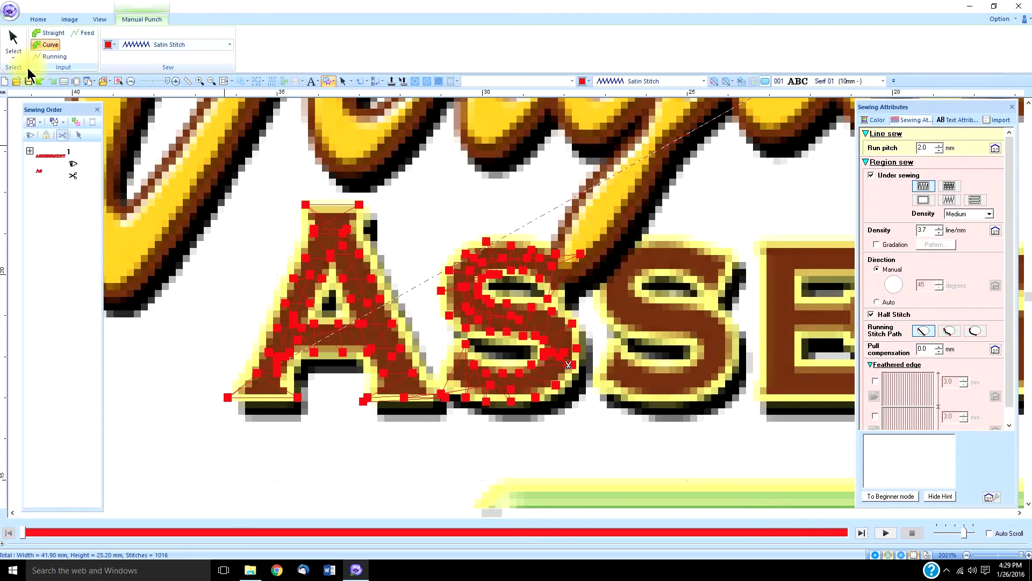
Turn off under sewing for the punched S and the punched A
click(9, 38)
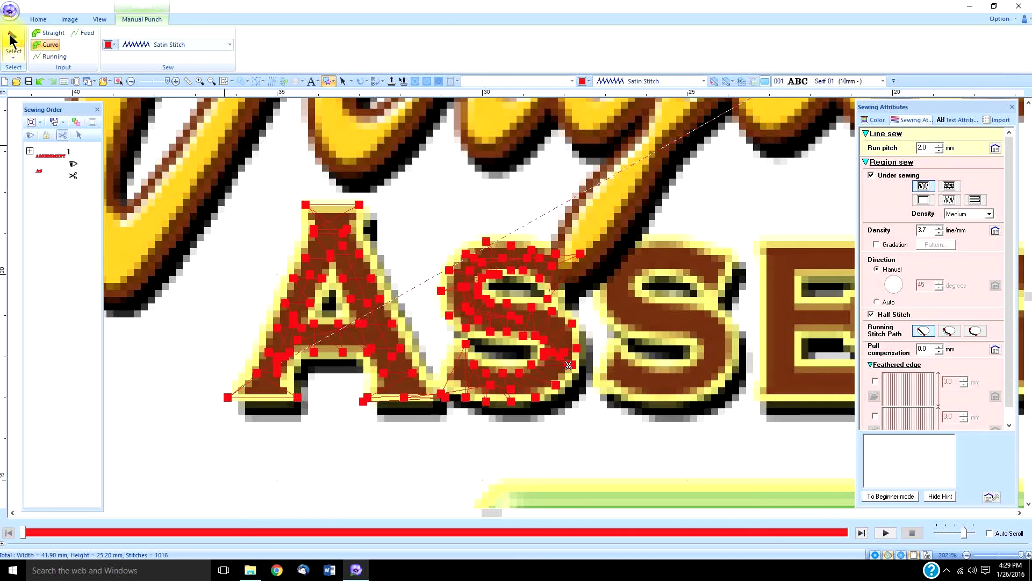
click(467, 321)
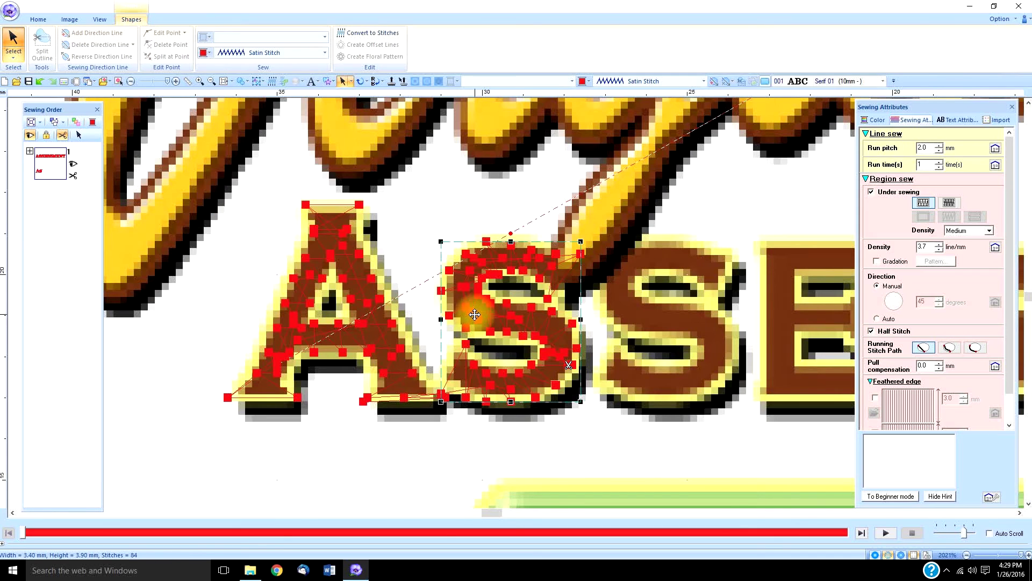
click(870, 192)
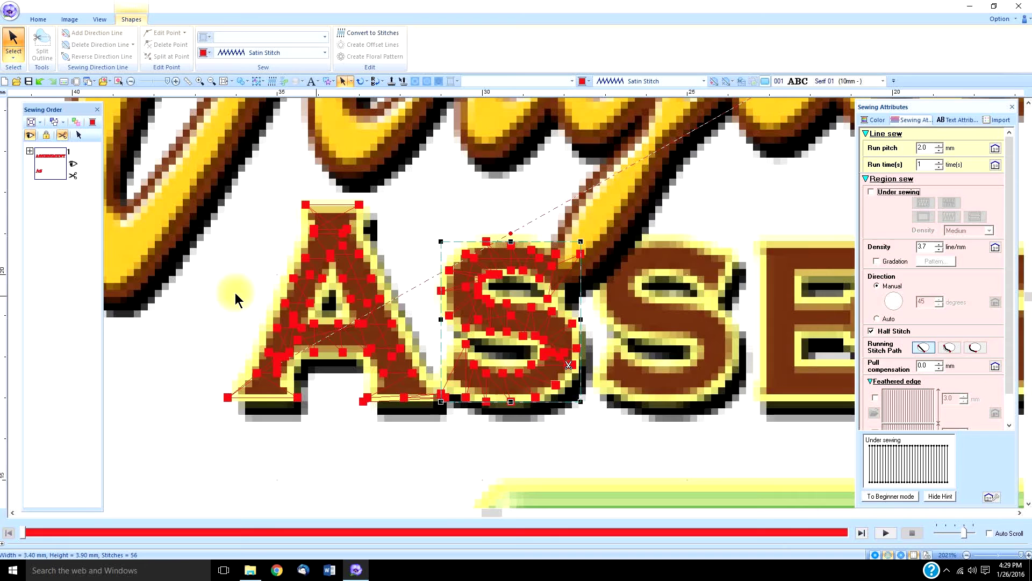
click(291, 334)
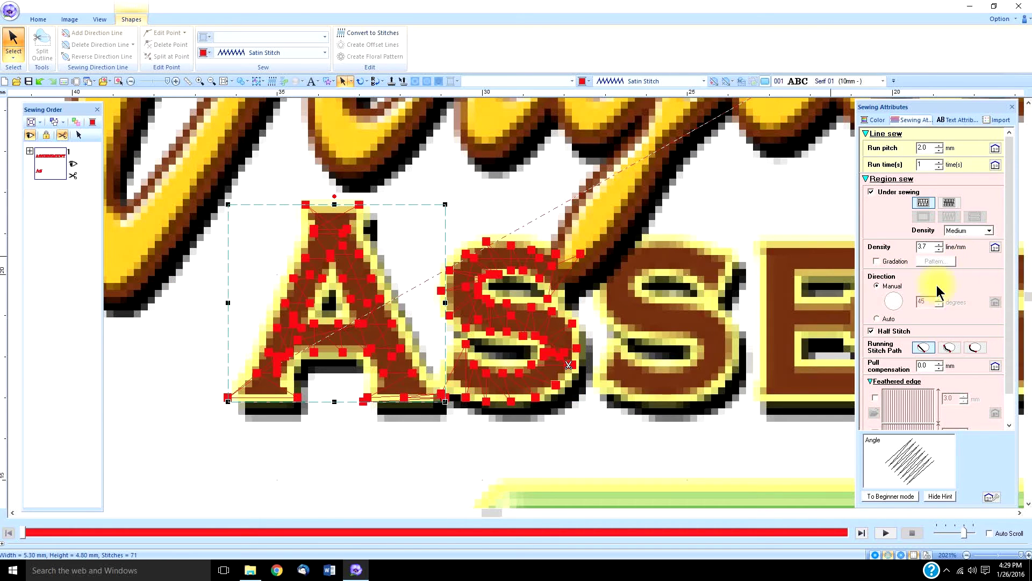
click(872, 192)
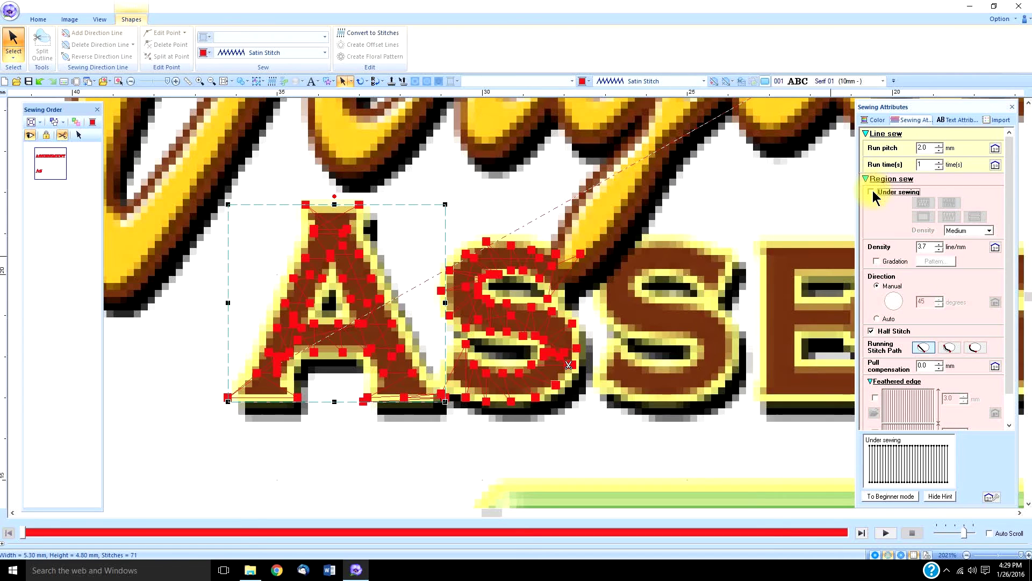
click(607, 435)
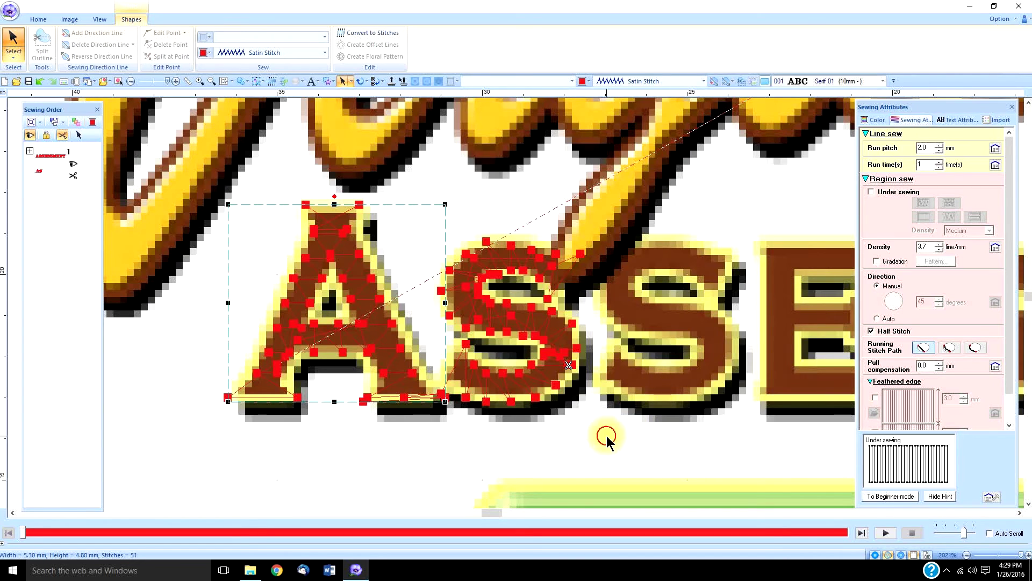
Duplicate the punched S and place the copy over the second S of the lettering
click(477, 327)
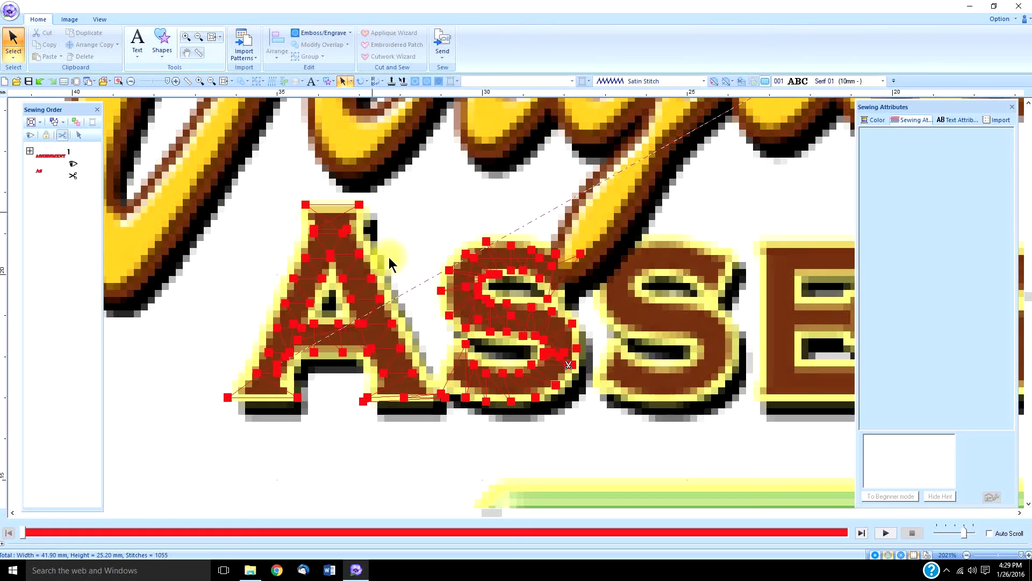
drag(473, 229, 543, 403)
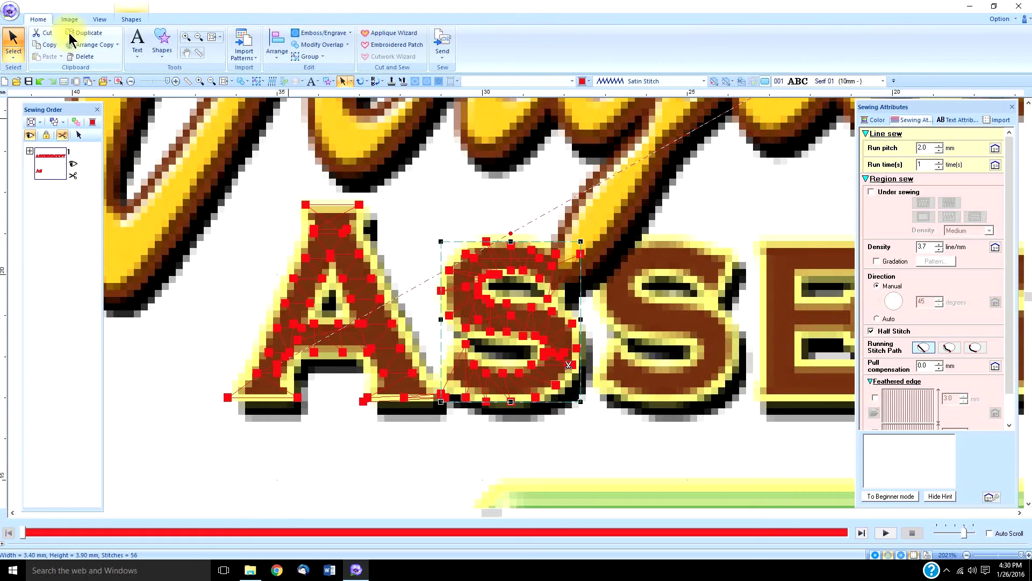
click(84, 32)
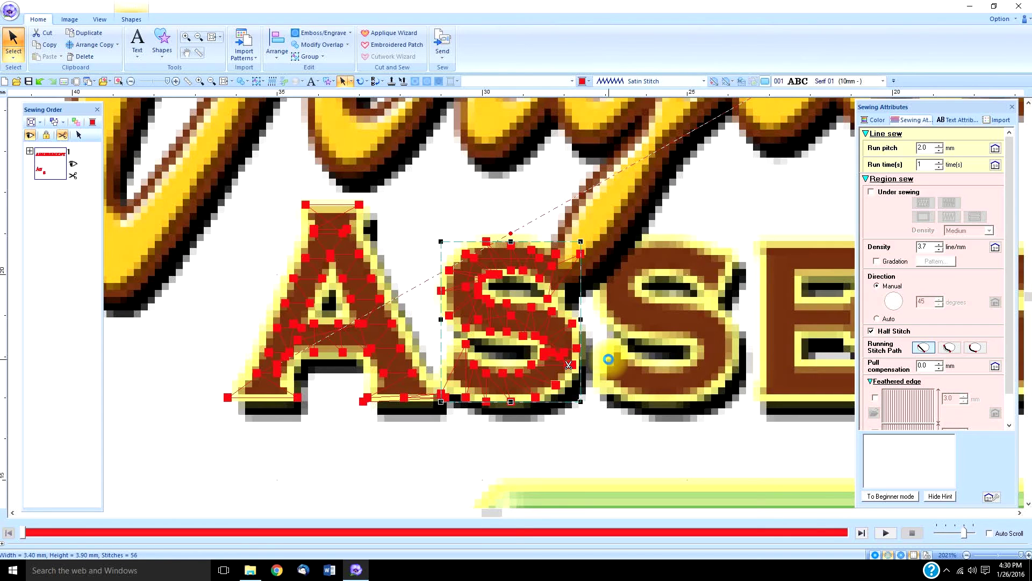
drag(608, 359, 661, 275)
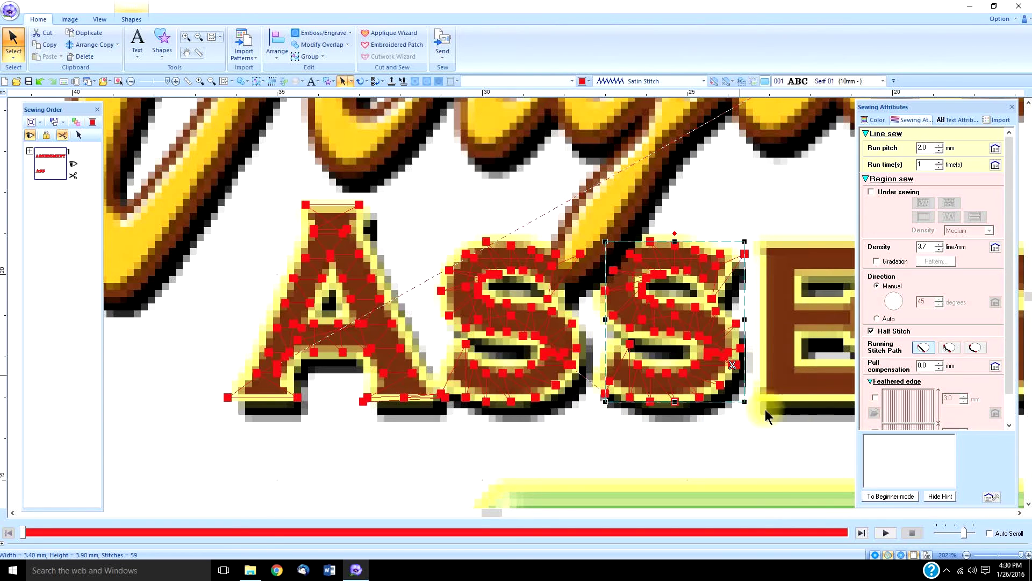
Start a manual punch on the first E with a running stitch path from its lower-left edge through the middle arm to the serif's upper tip
click(1020, 513)
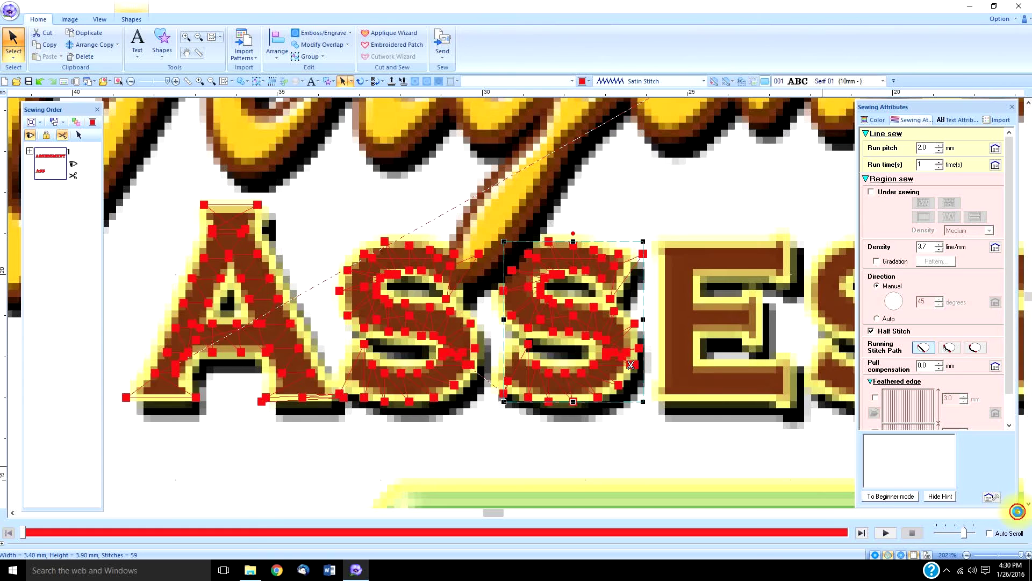
click(1019, 513)
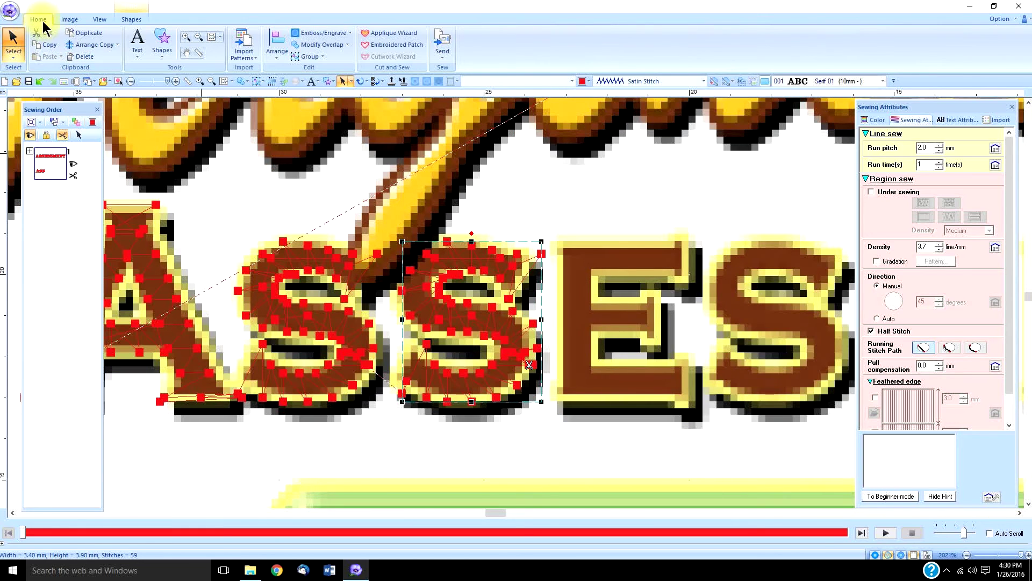
click(163, 43)
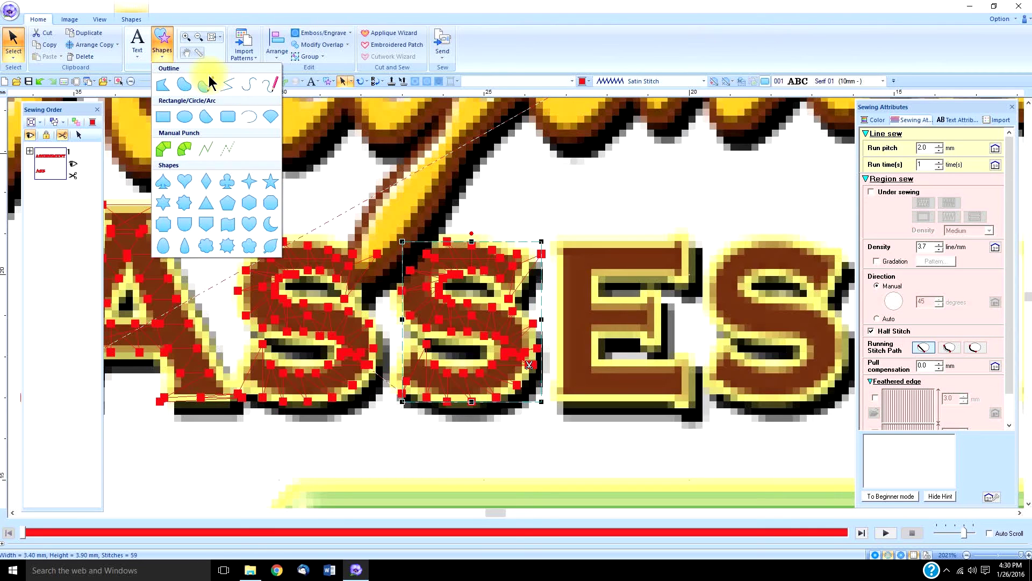
click(206, 152)
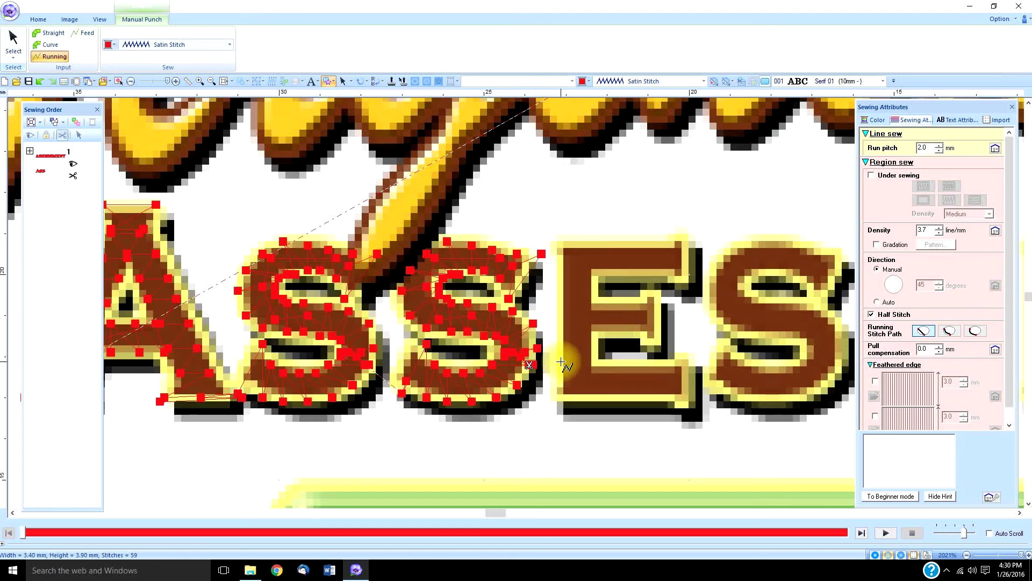
click(561, 361)
click(587, 324)
click(648, 316)
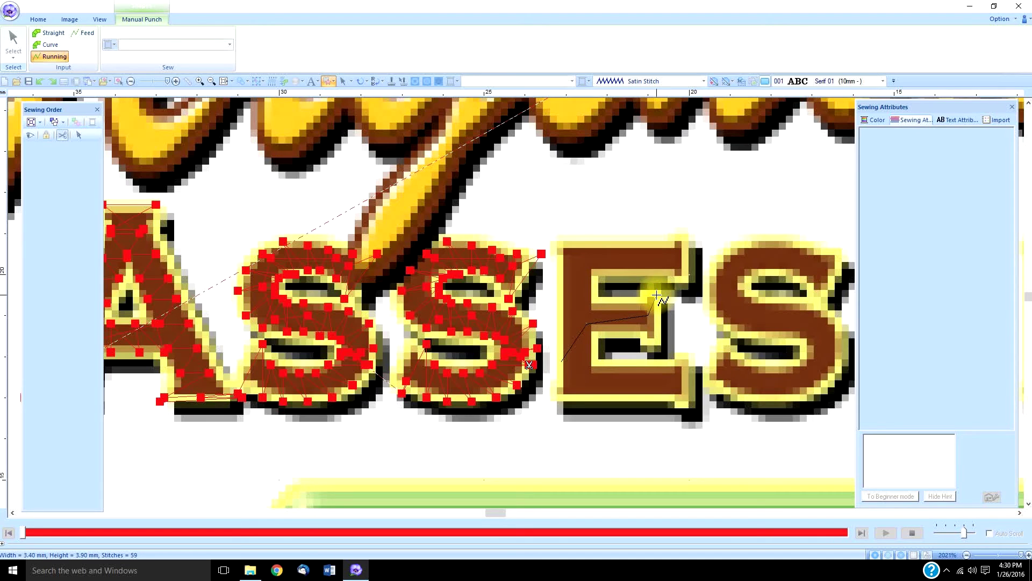
click(656, 295)
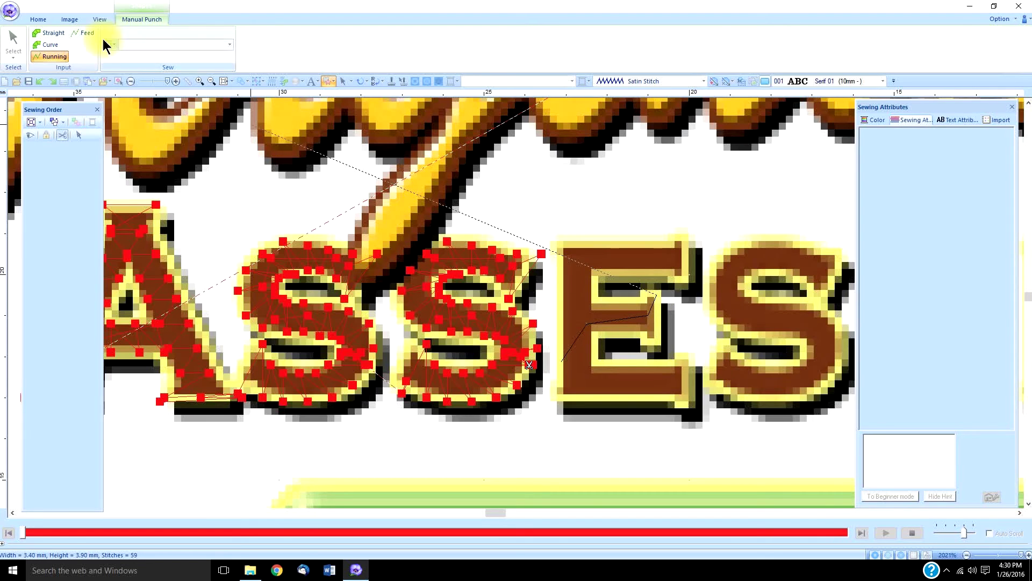
Punch straight satin across the E's middle serif and back along the middle arm to the stem
click(54, 33)
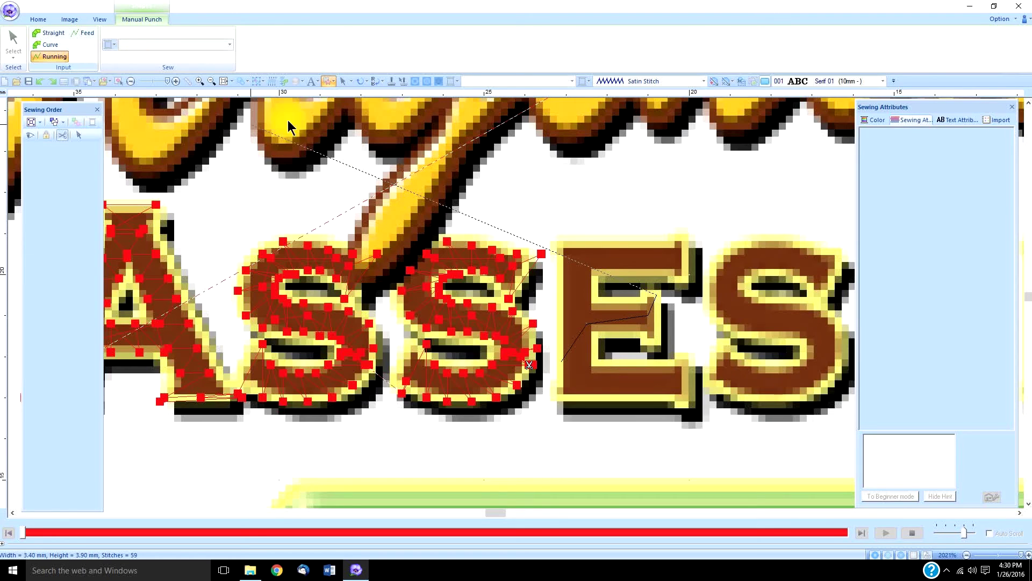
click(656, 346)
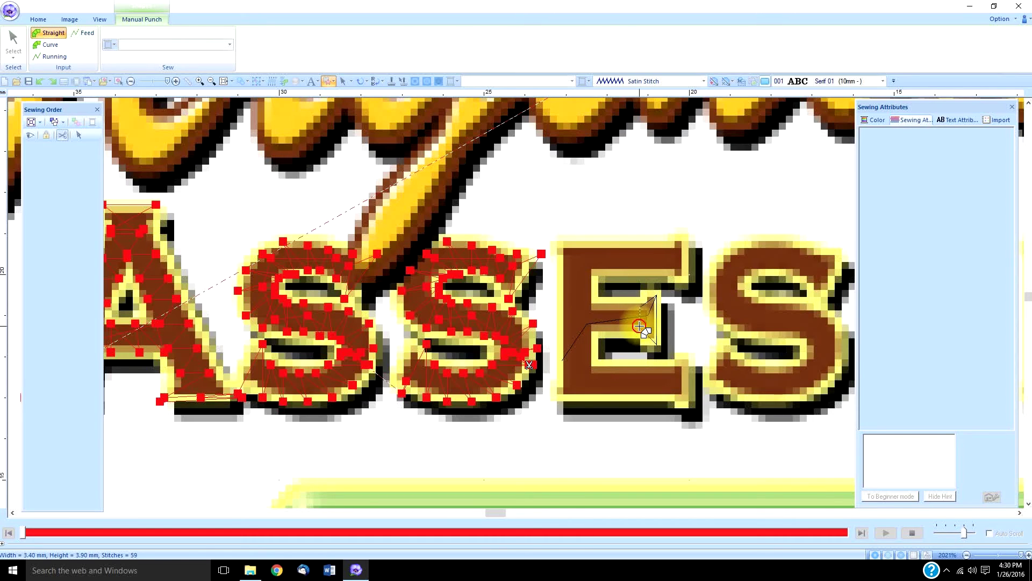
click(639, 325)
click(583, 307)
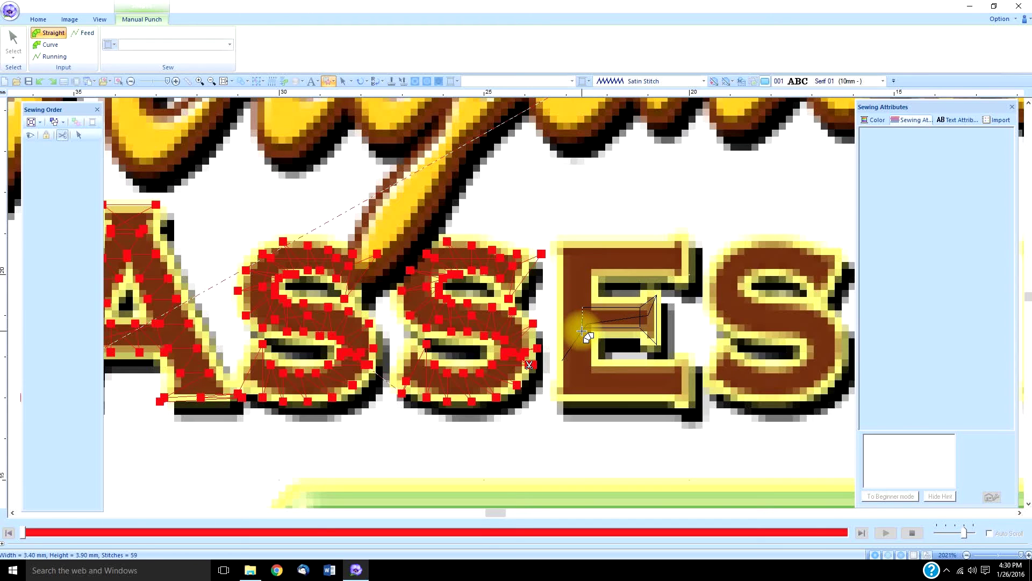
Continue the E with a running stitch path down the stem and along the bottom arm toward the lower-right serif
key(r)
click(579, 375)
click(621, 390)
click(661, 384)
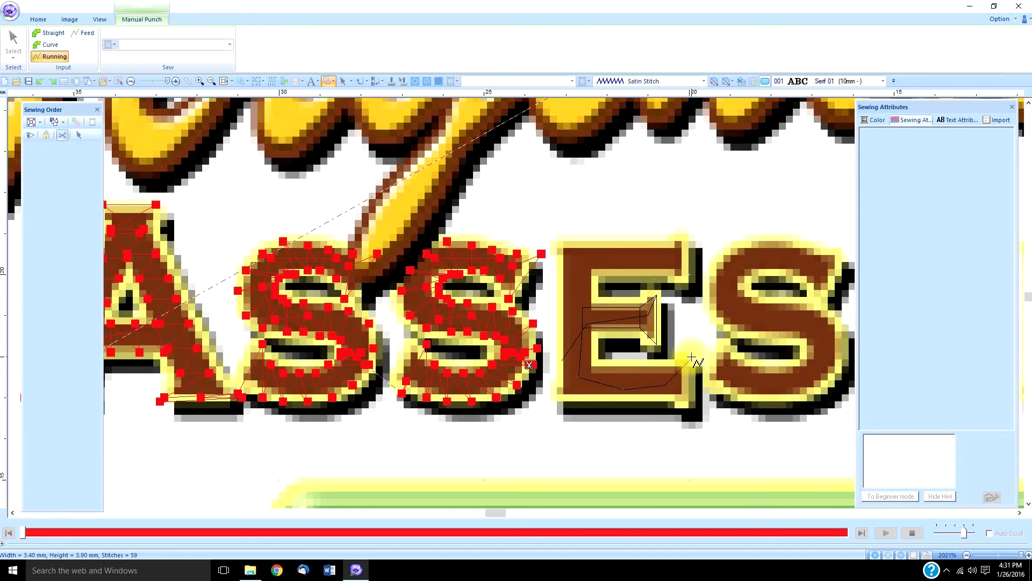
Punch straight satin from the E's lower-right serif along the bottom arm to the lower-left corner
key(s)
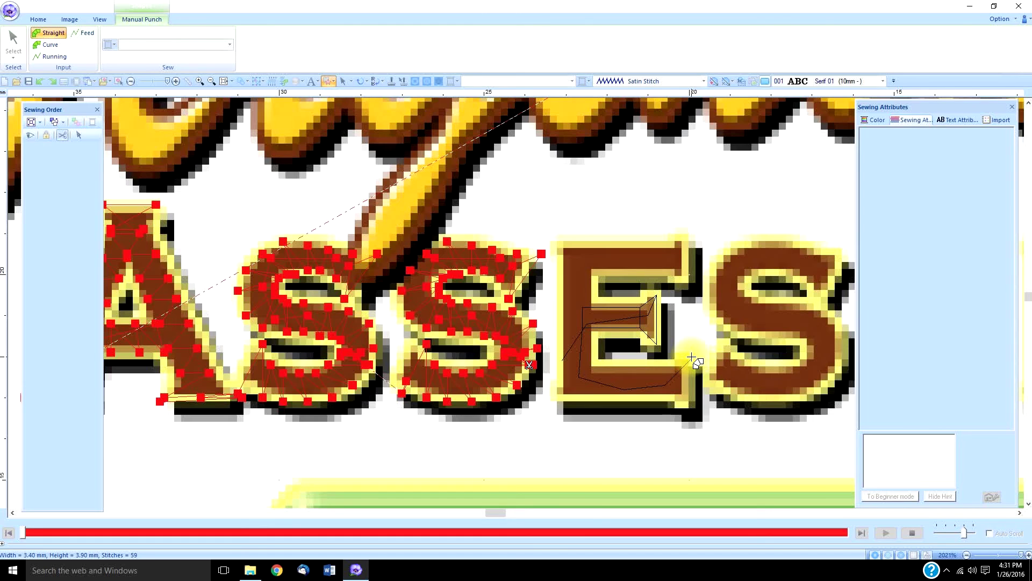
click(692, 411)
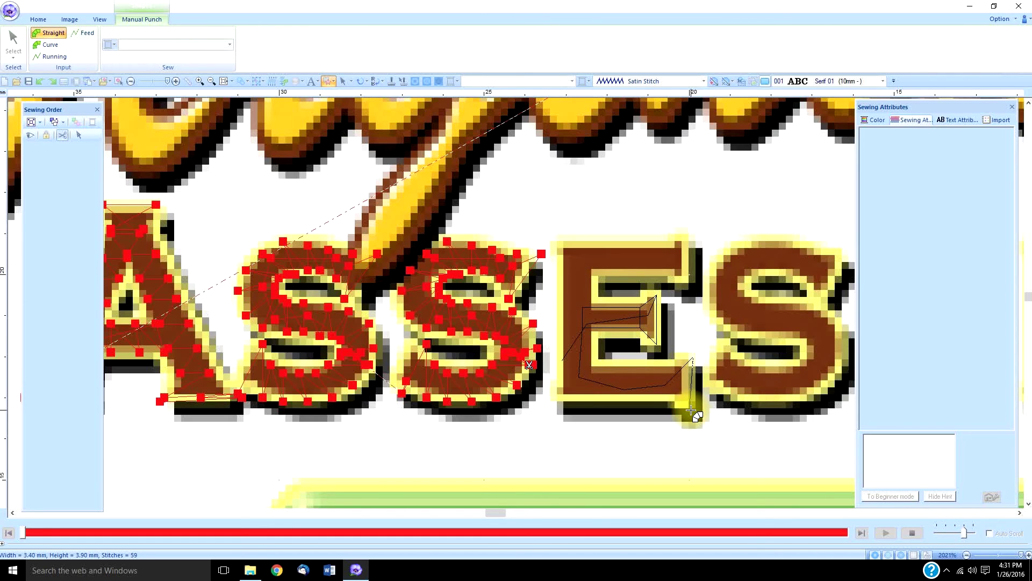
click(663, 384)
click(663, 396)
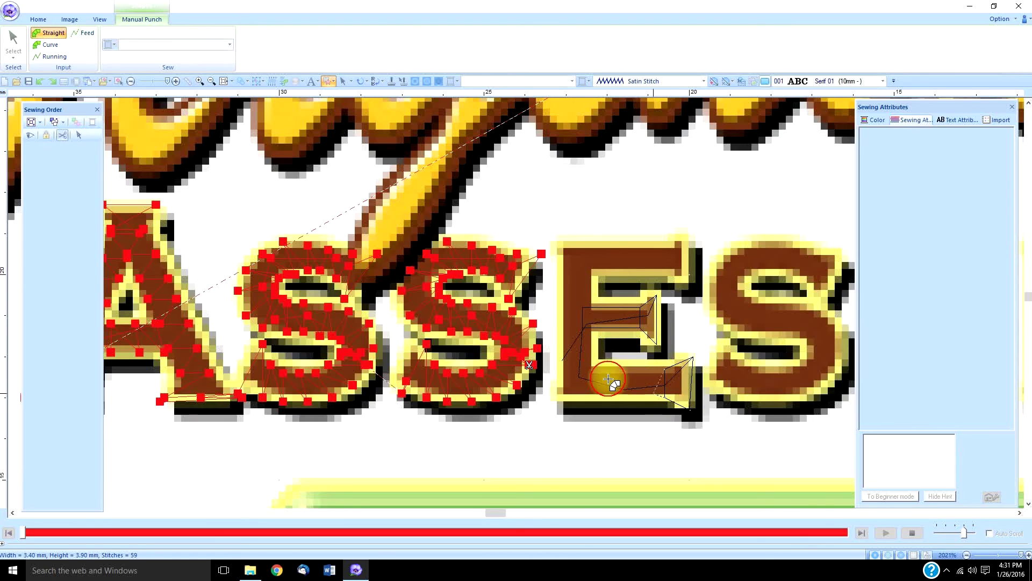
click(589, 369)
click(559, 396)
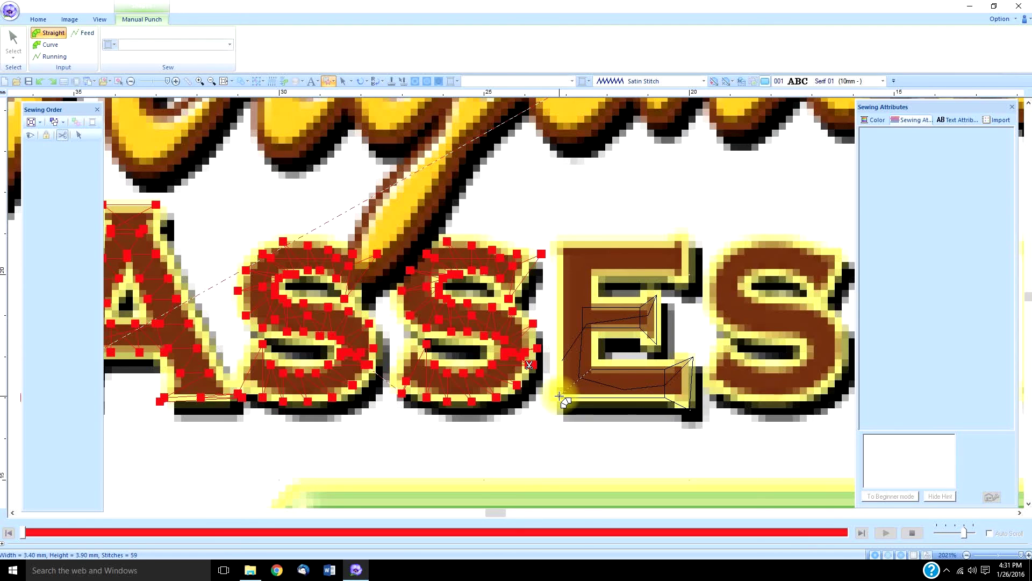
Continue the straight satin up the E's stem and across the top arm to the upper-right serif, and finish the shape
click(560, 248)
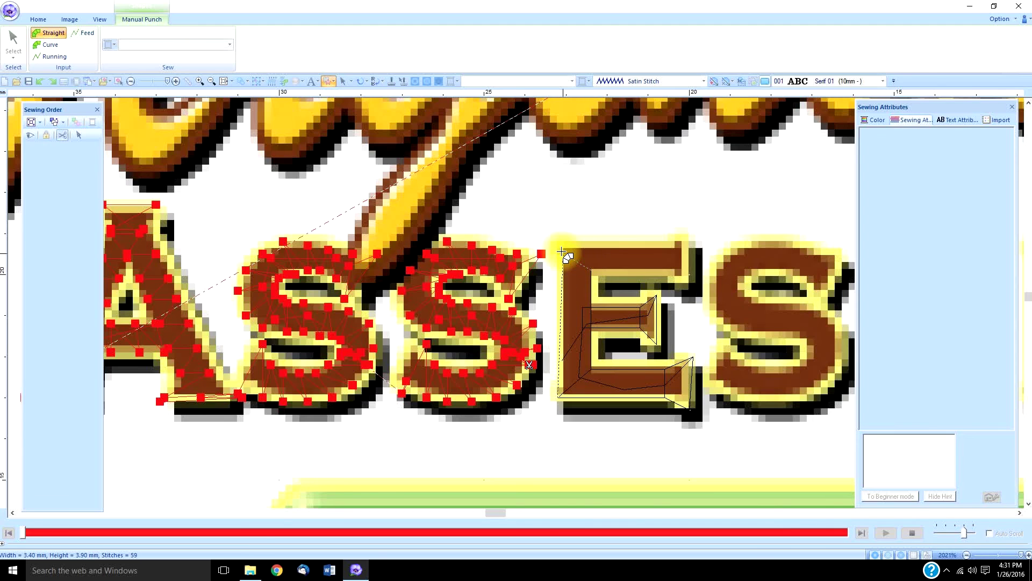
click(659, 268)
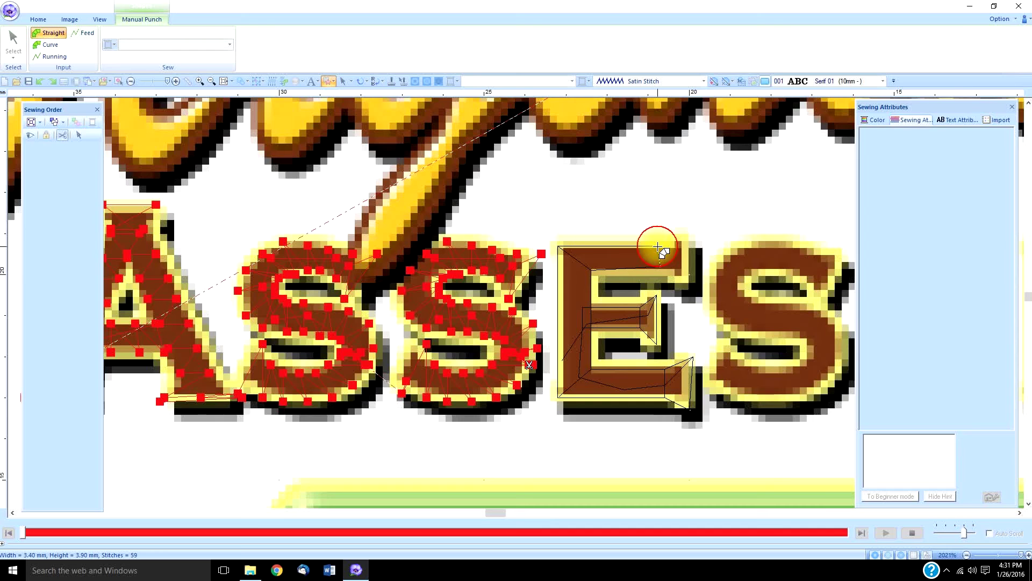
click(659, 246)
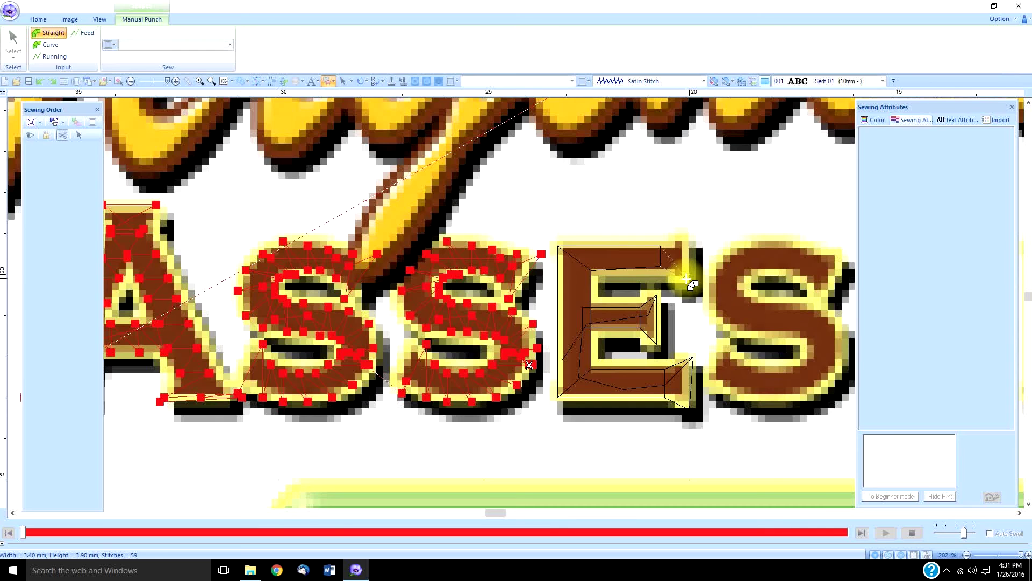
click(686, 287)
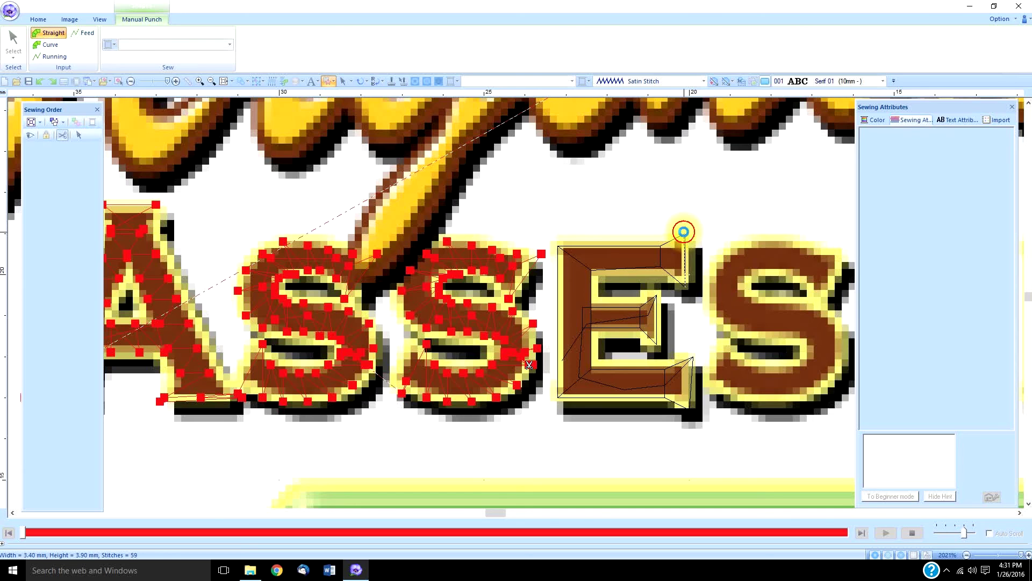
double_click(683, 232)
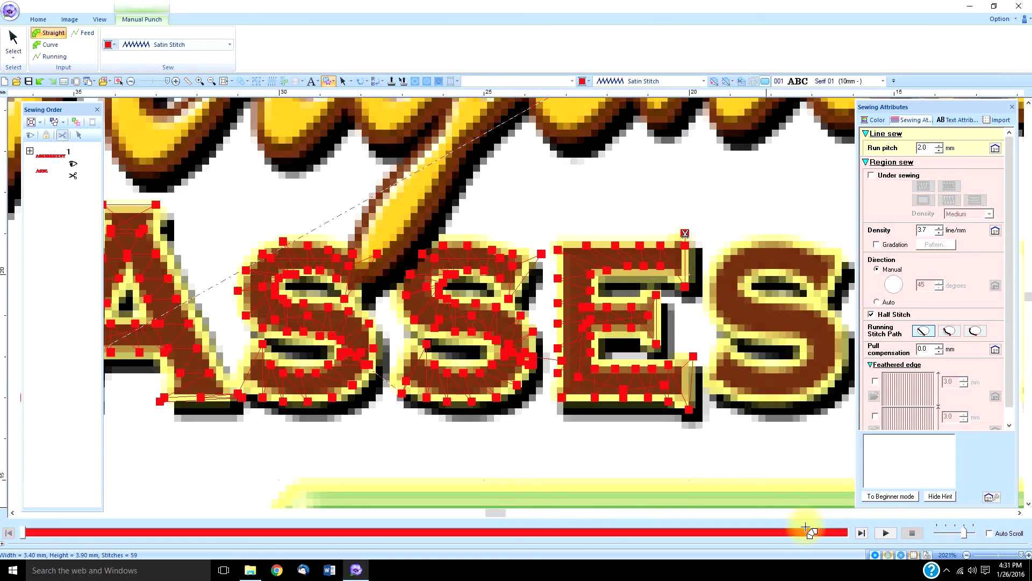
Preview the punched letters as realistic stitches and view the whole design page
click(900, 555)
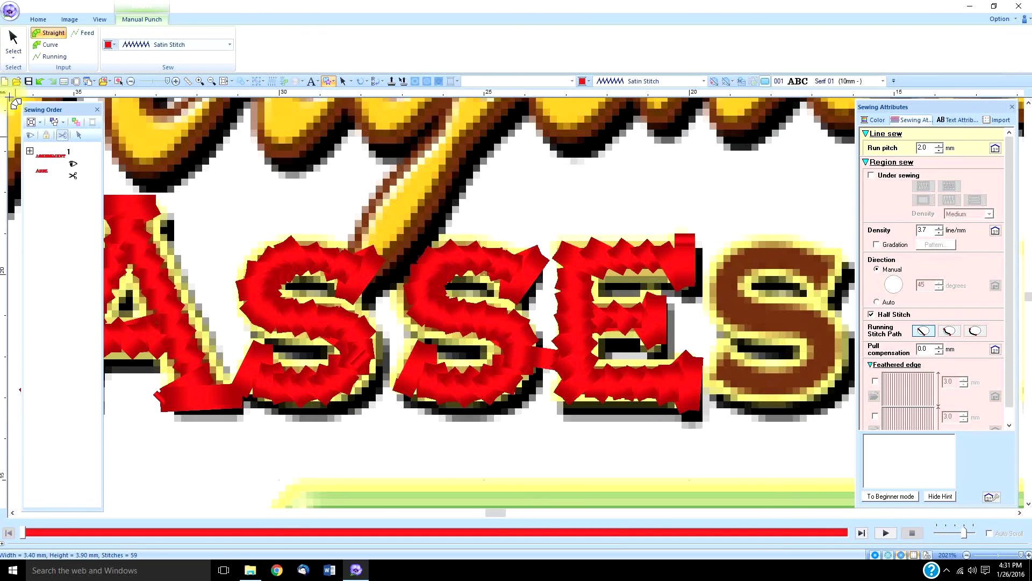
click(37, 19)
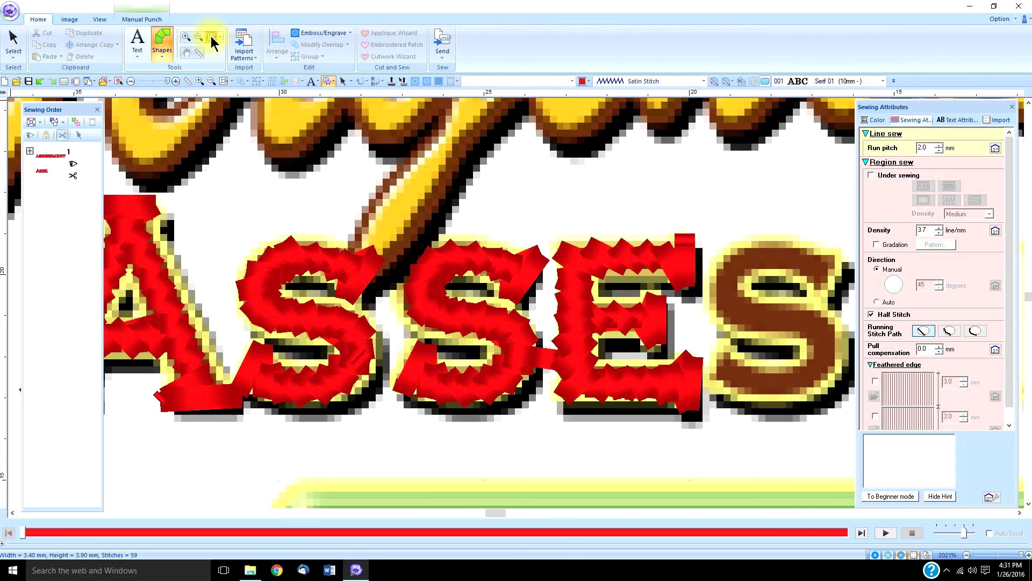
click(213, 38)
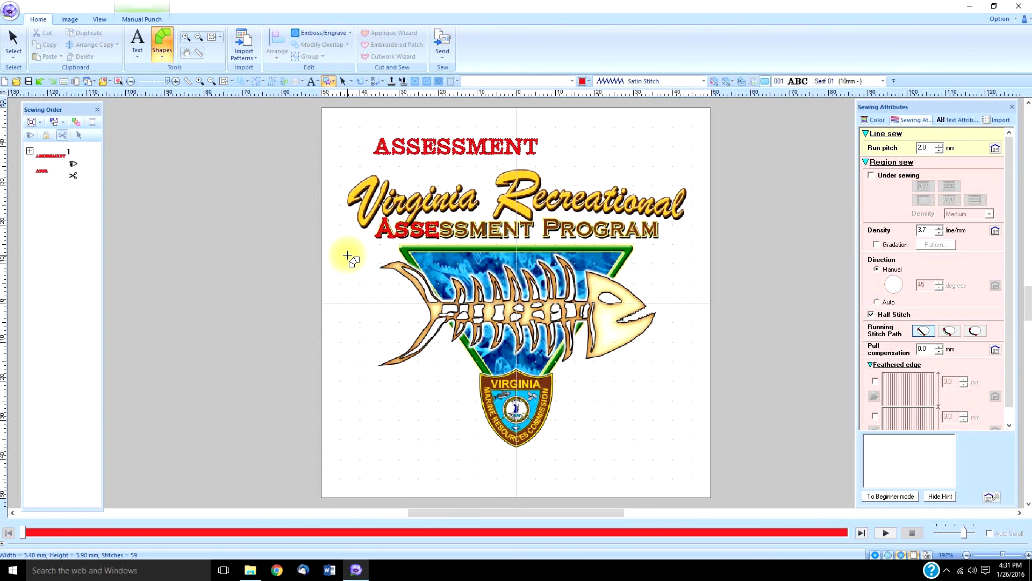
Select the four punched letters ASSE and set their pull compensation to 0.2 mm
click(13, 41)
click(384, 254)
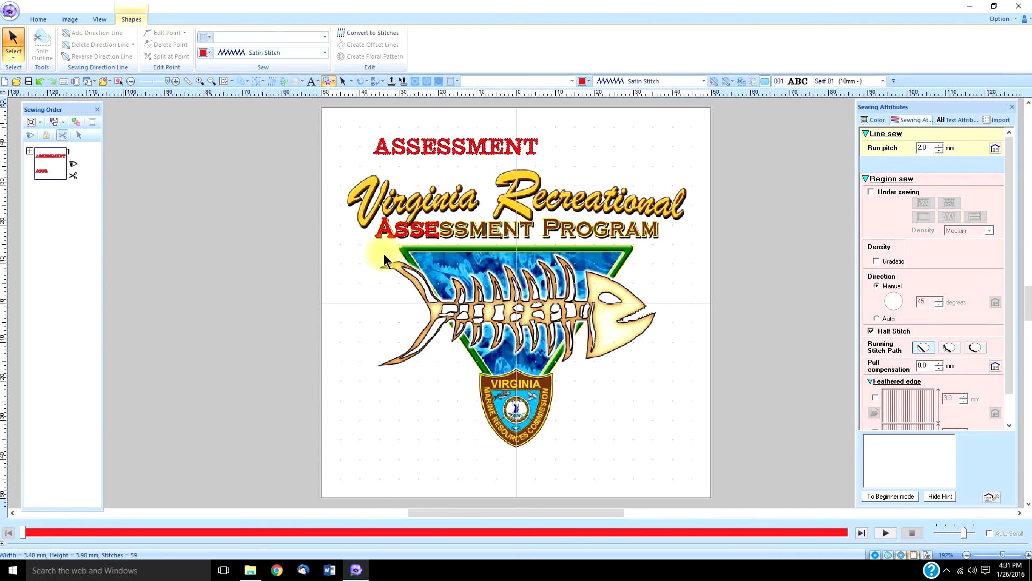
click(361, 214)
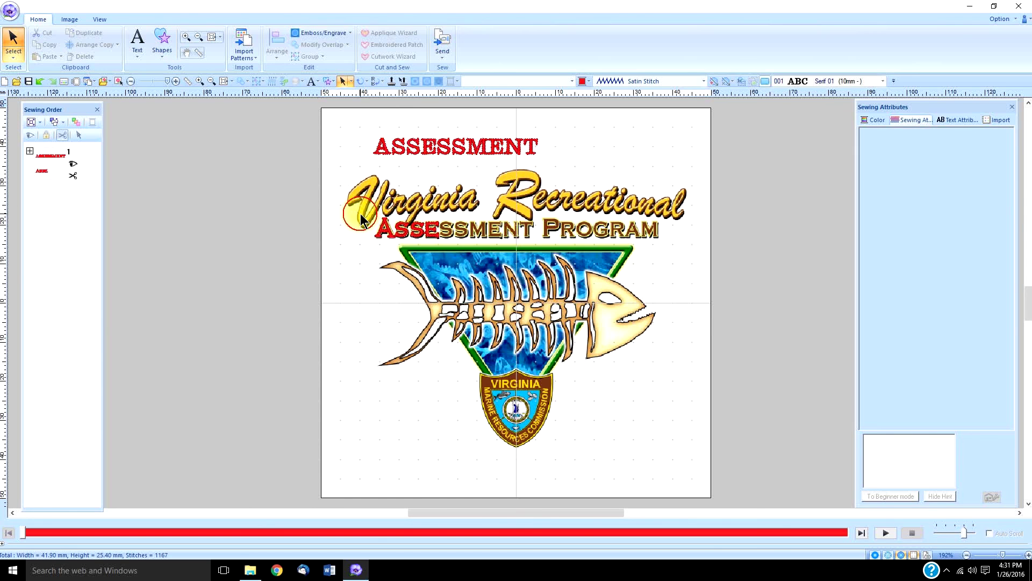
drag(469, 247, 490, 246)
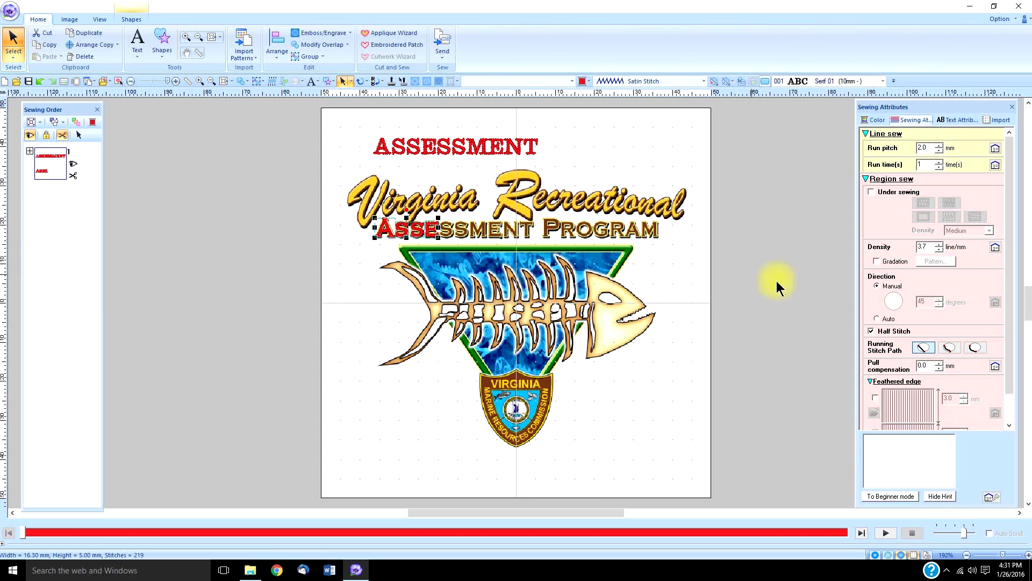
click(939, 362)
click(939, 362)
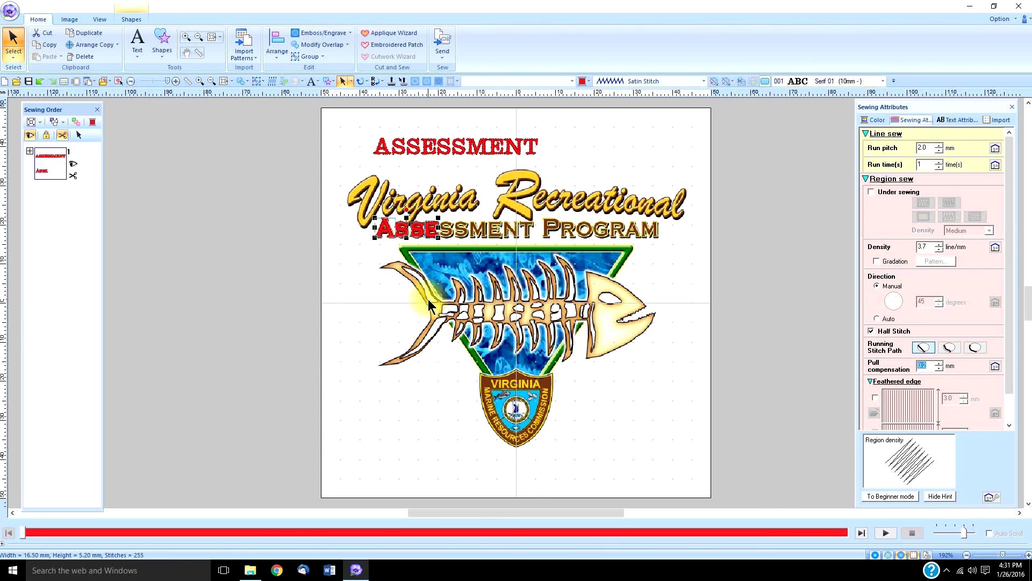
Hide the background image and inspect the four punched letters up close as realistic stitches
key(z)
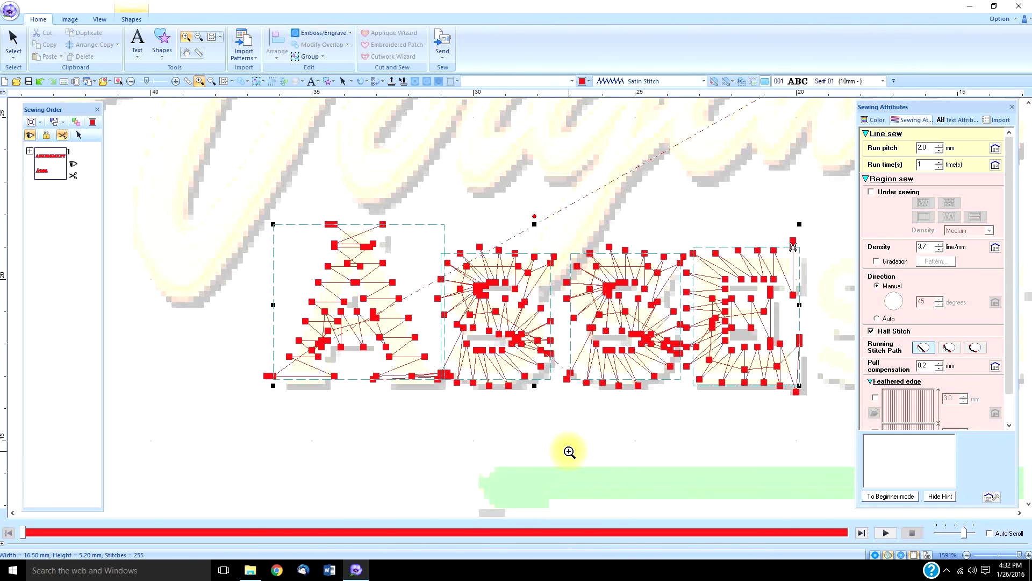
click(129, 82)
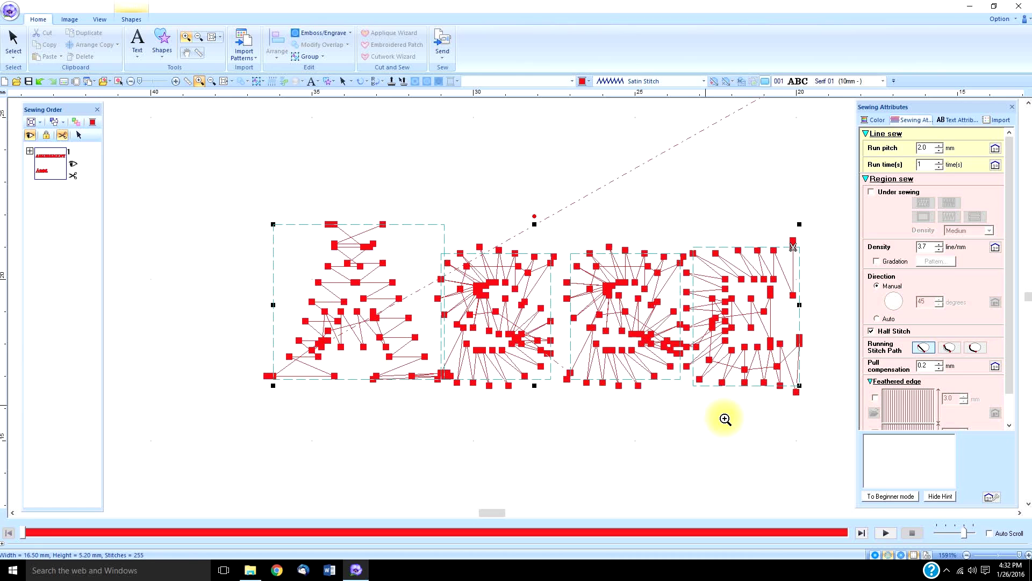
click(902, 554)
click(902, 554)
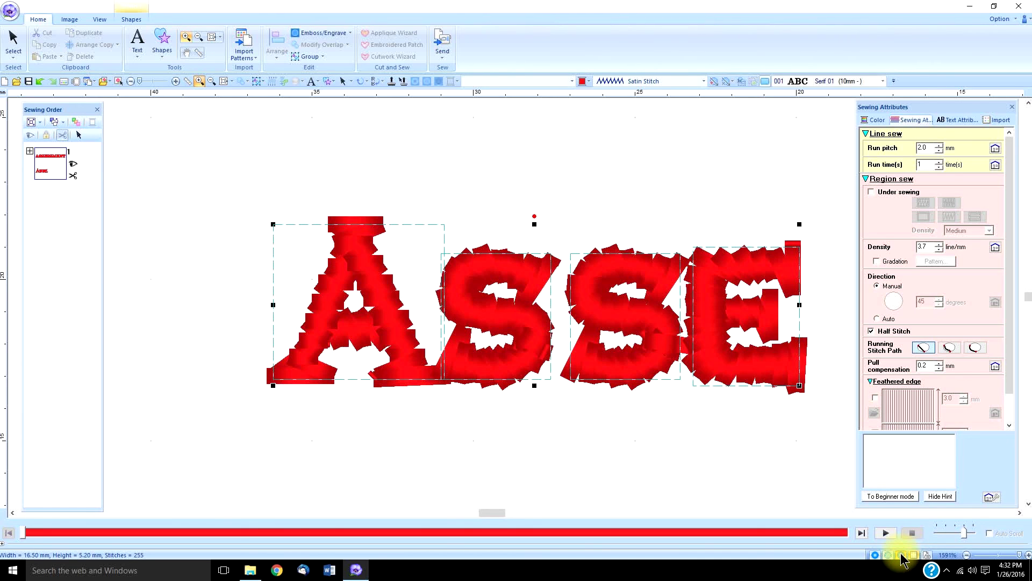